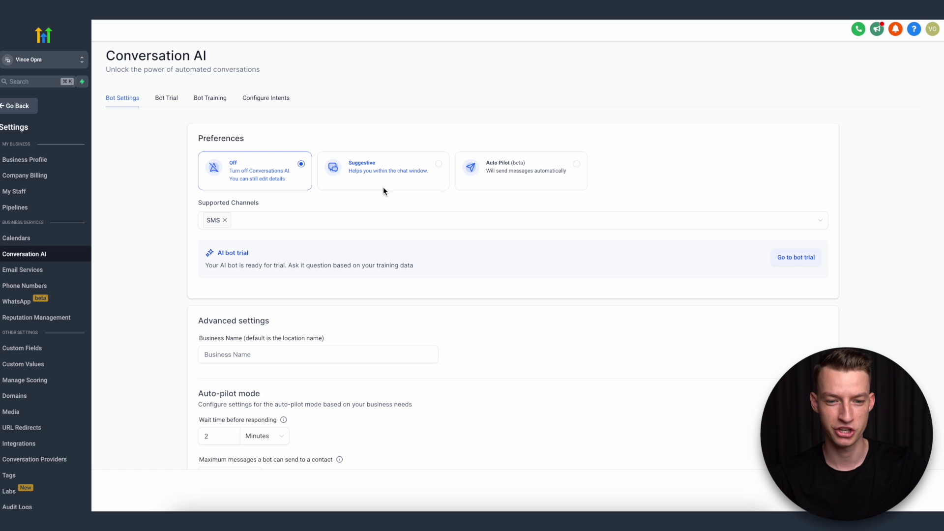
- Switch the Conversation AI bot to Auto Pilot (beta) mode, leaving SMS as the only supported channel
{"action": "left_click", "coordinate": [548, 182]}
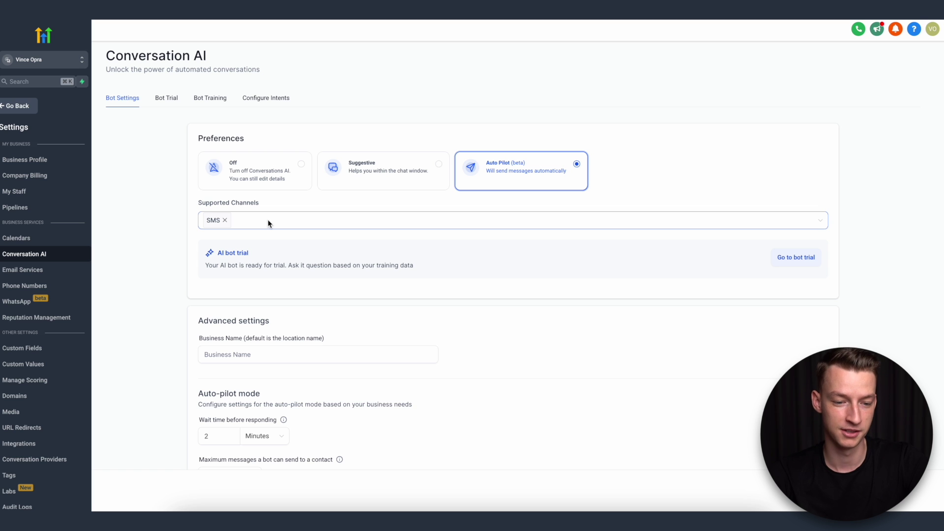
{"action": "left_click", "coordinate": [267, 220]}
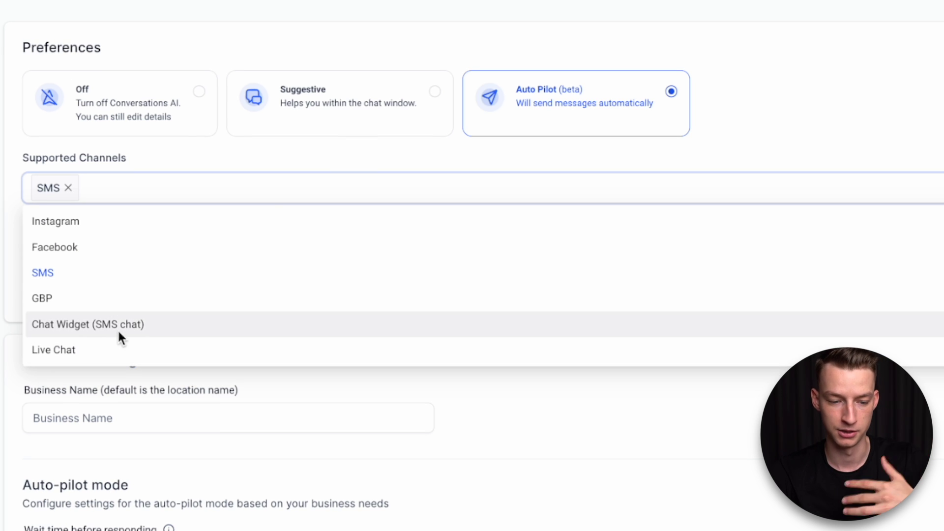
{"action": "left_click", "coordinate": [182, 147]}
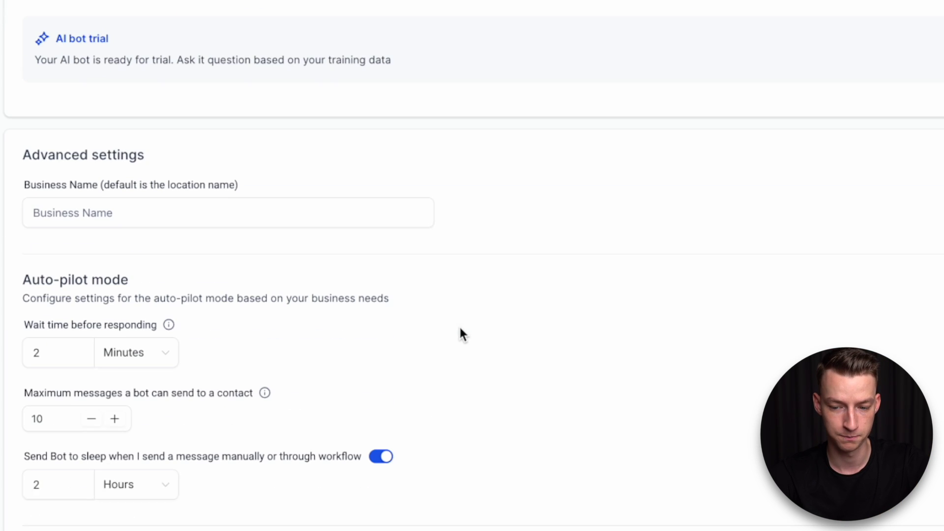
{"action": "left_click", "coordinate": [139, 212]}
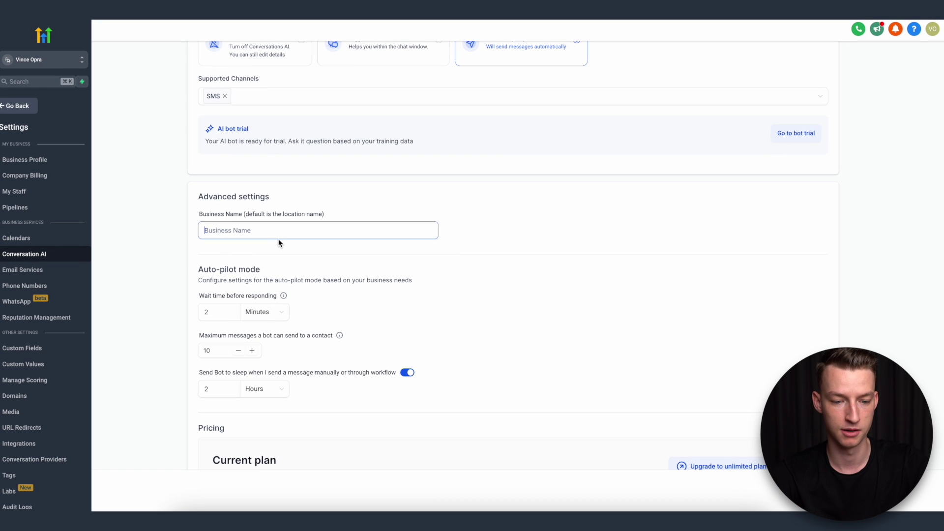
- Enter 'Videoeditors.io' as the business name and change the reply wait time from 2 to 1 minute
{"action": "type", "text": "Videoedti"}
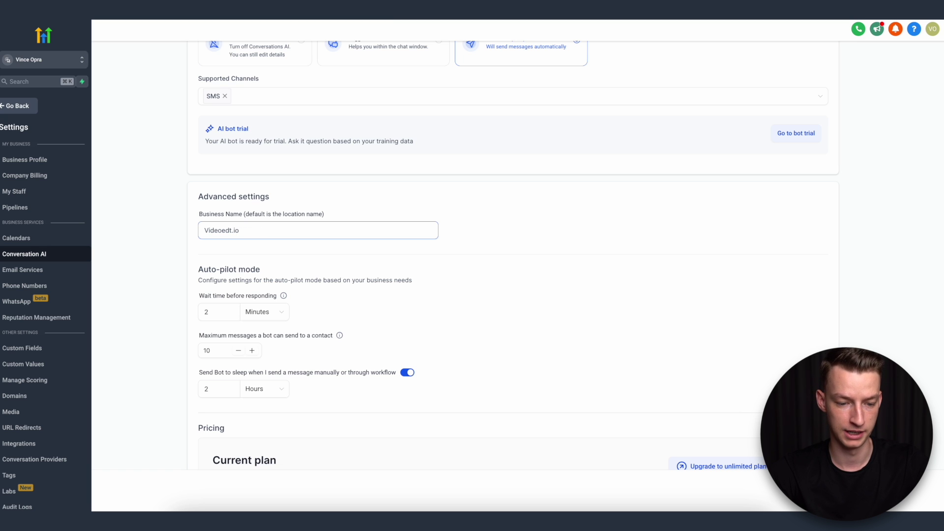
{"action": "type", "text": "itors"}
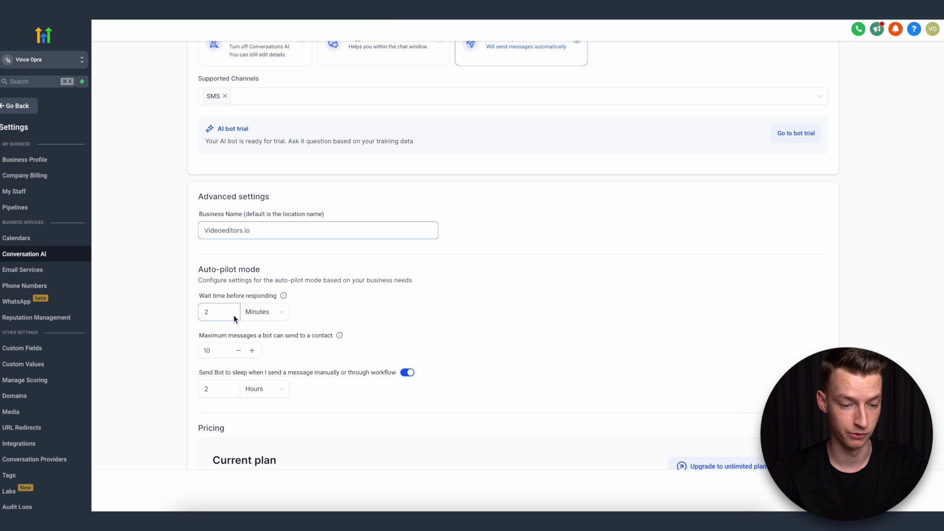
{"action": "scroll", "coordinate": [235, 315], "scroll_direction": "down", "scroll_amount": 1}
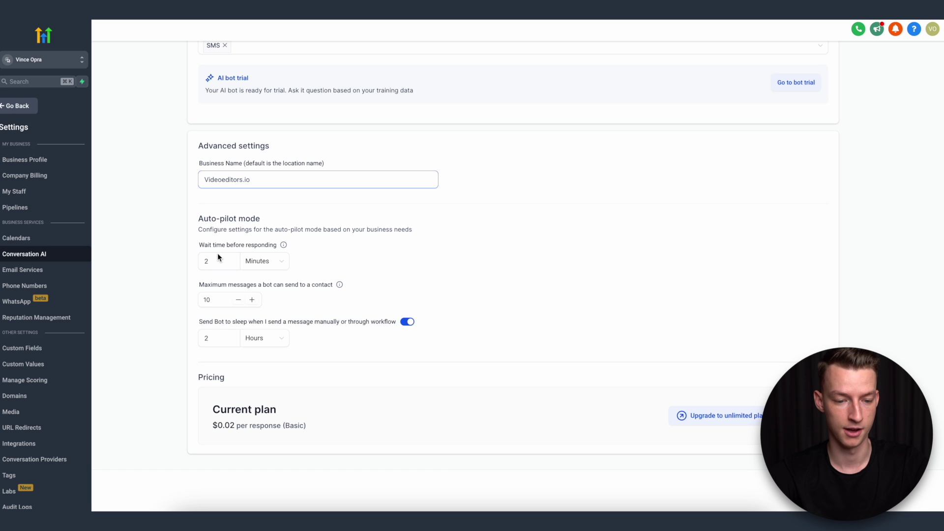
{"action": "left_click", "coordinate": [229, 266]}
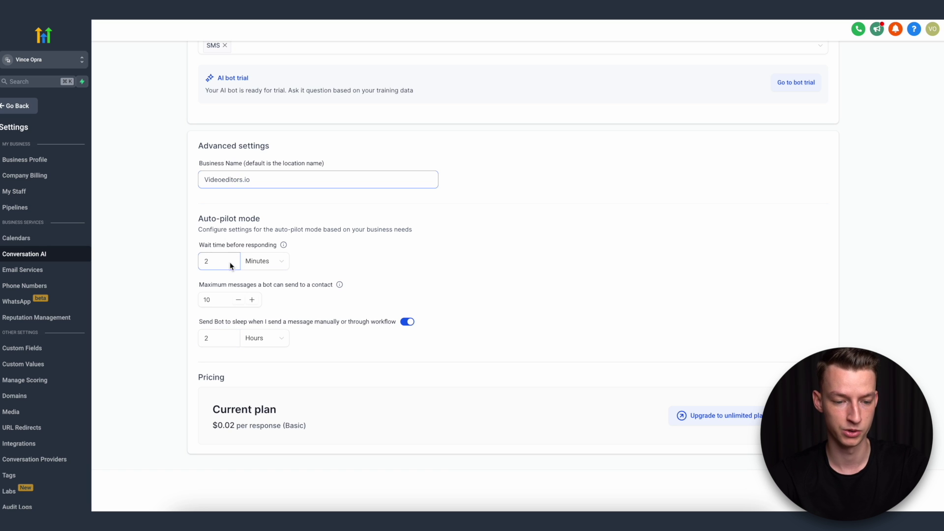
{"action": "key", "text": "BackSpace"}
{"action": "type", "text": "1"}
{"action": "left_click", "coordinate": [253, 295]}
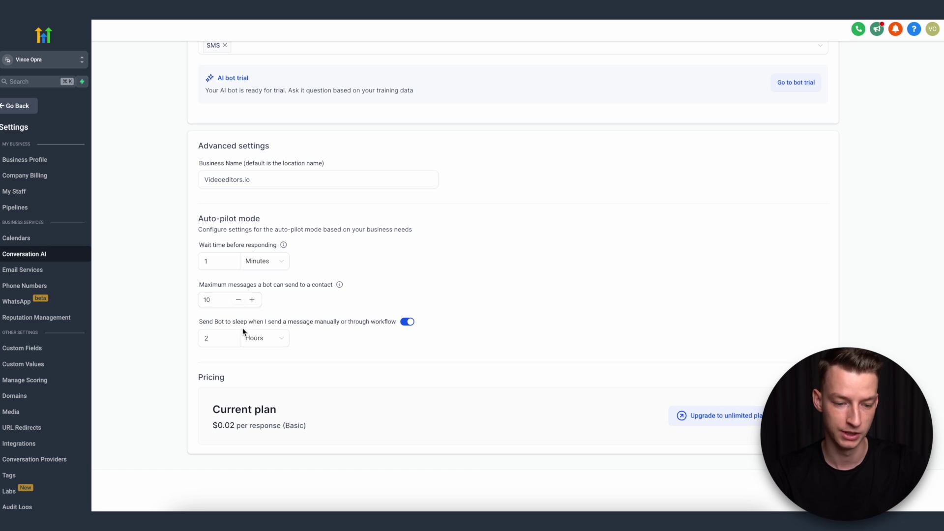
{"action": "left_click_drag", "start_coordinate": [194, 324], "coordinate": [360, 328]}
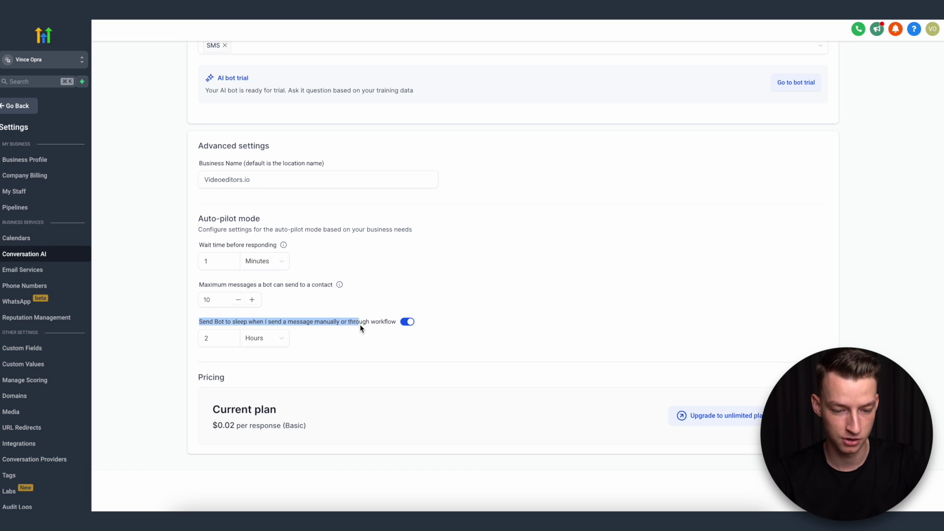
{"action": "left_click", "coordinate": [300, 329]}
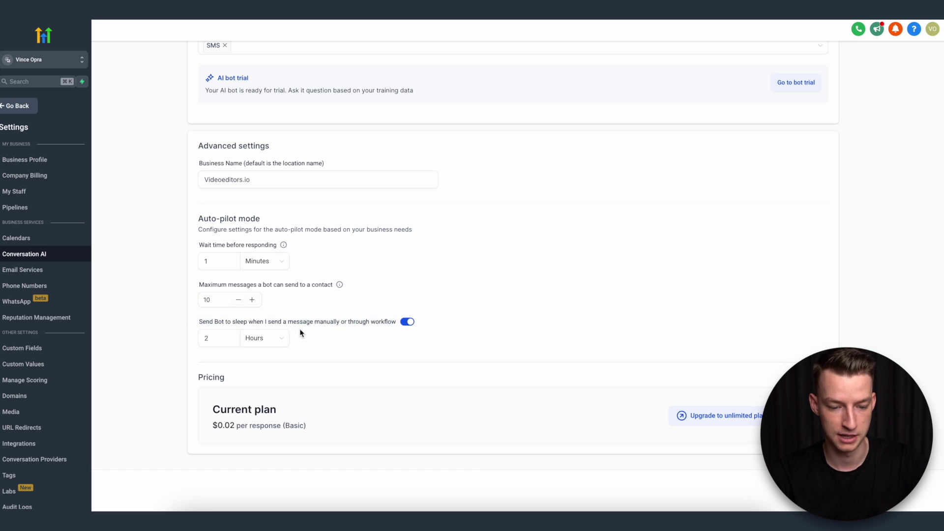
{"action": "left_click_drag", "start_coordinate": [327, 325], "coordinate": [386, 323]}
{"action": "left_click", "coordinate": [407, 315]}
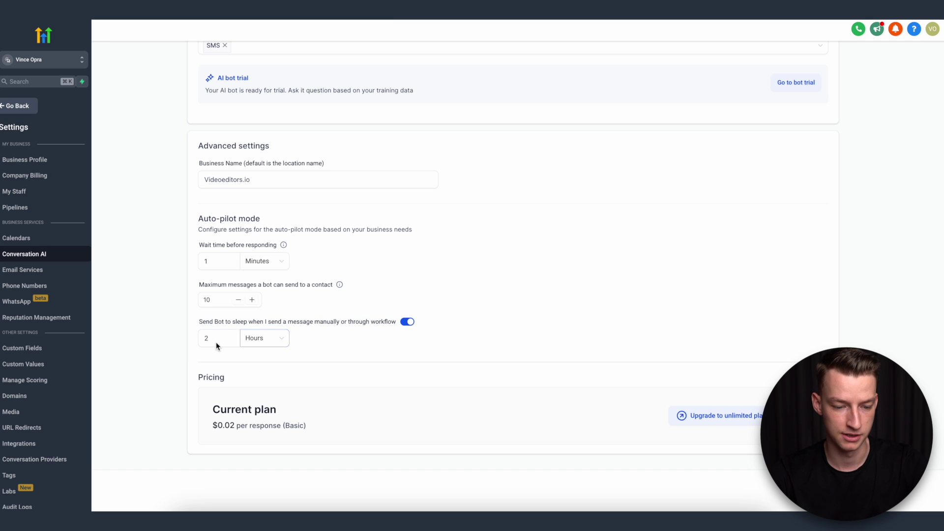
{"action": "scroll", "coordinate": [264, 349], "scroll_direction": "up", "scroll_amount": 5}
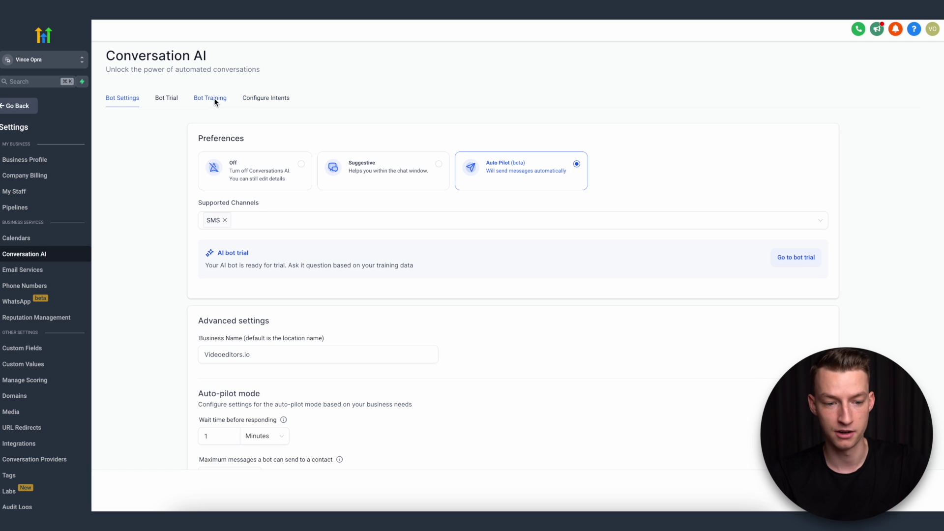
- Open the Bot Training page and keep the web crawler's scope set to Exact URL
{"action": "left_click", "coordinate": [217, 98]}
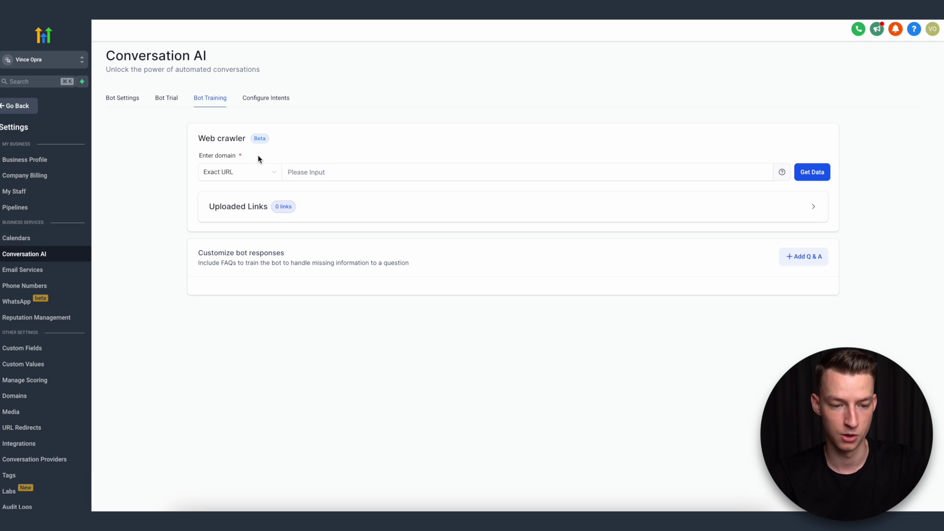
{"action": "left_click", "coordinate": [317, 176]}
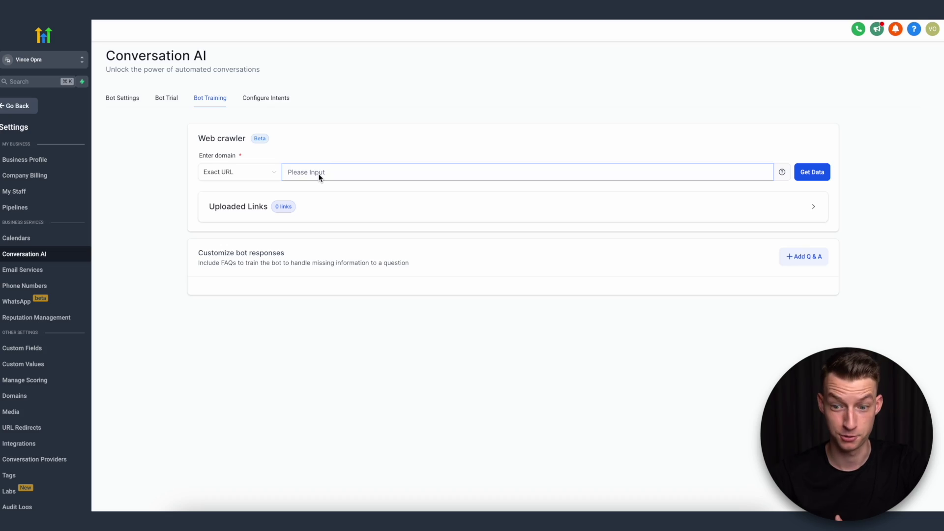
{"action": "left_click", "coordinate": [251, 173]}
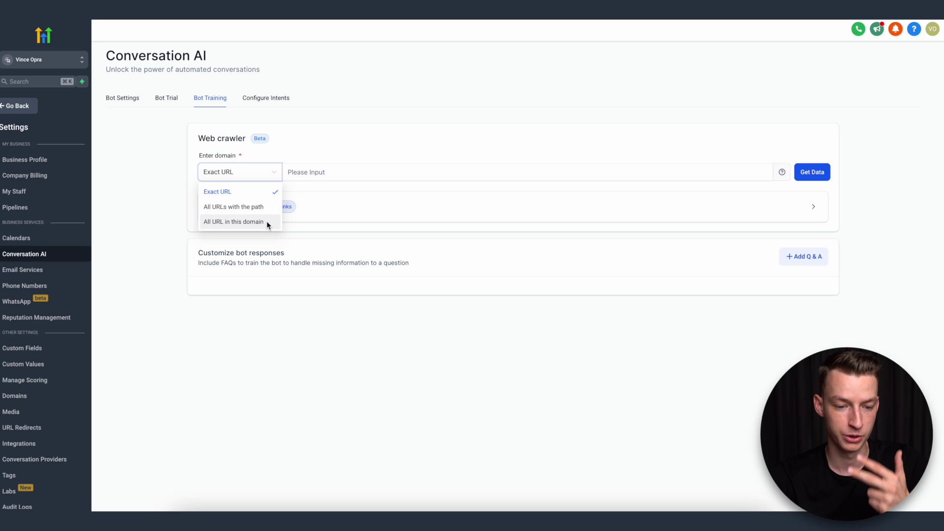
{"action": "left_click", "coordinate": [254, 192]}
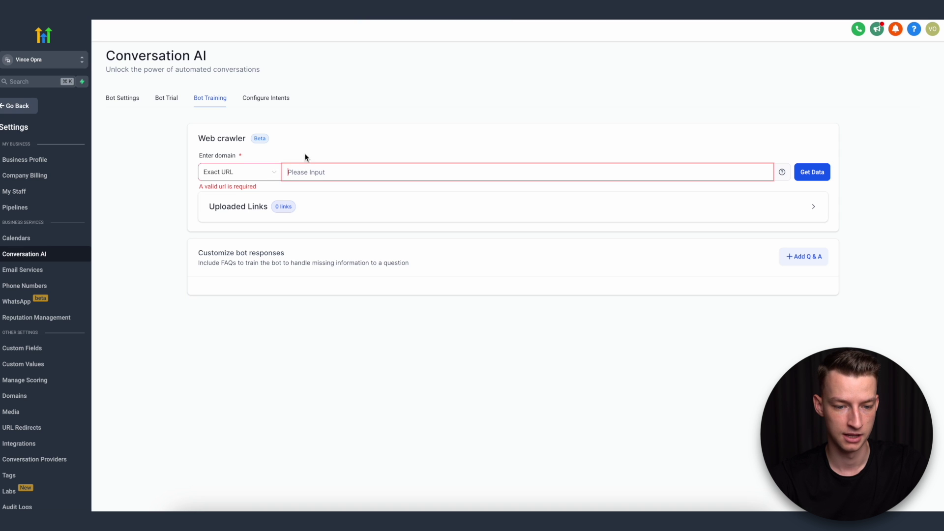
{"action": "type", "text": "https://videoeditors.io/"}
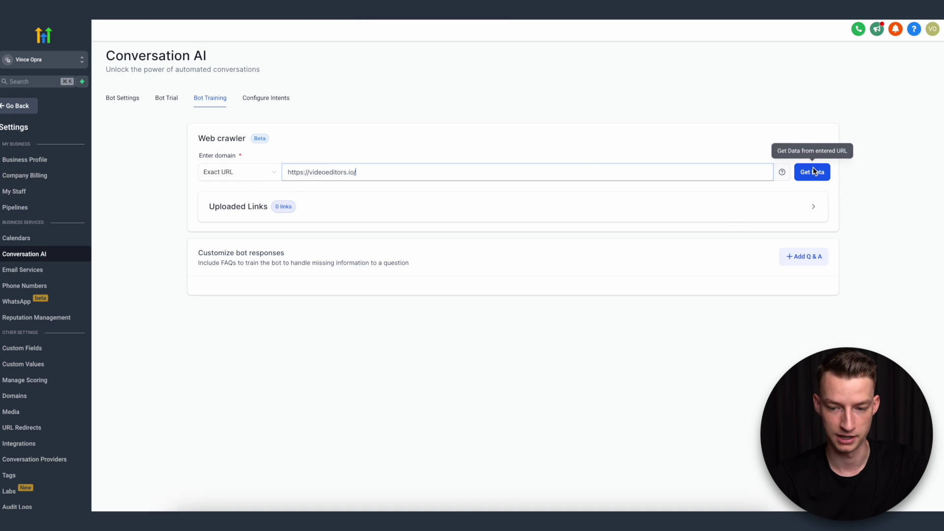
{"action": "left_click", "coordinate": [813, 171]}
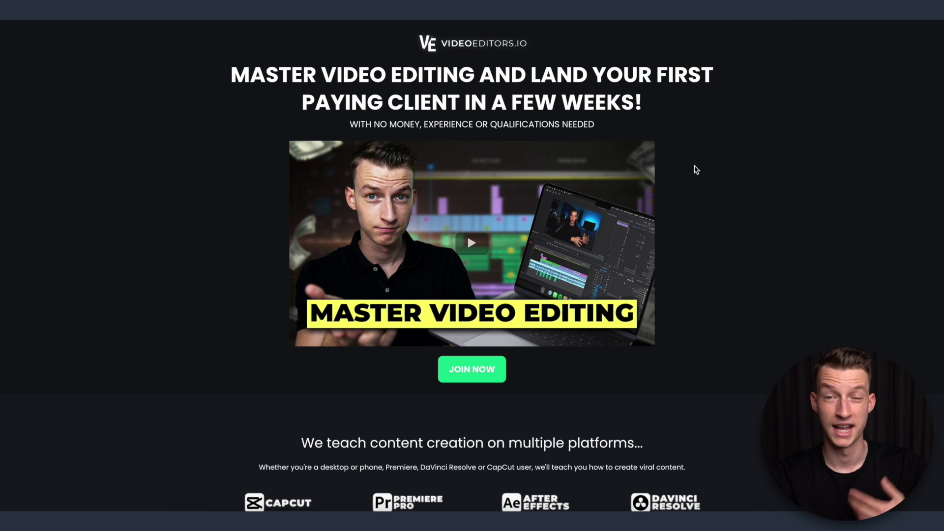
- Scroll through the videoeditors.io sales page down to the FAQ and back up to the headline
{"action": "scroll", "coordinate": [694, 169], "scroll_direction": "down", "scroll_amount": 9}
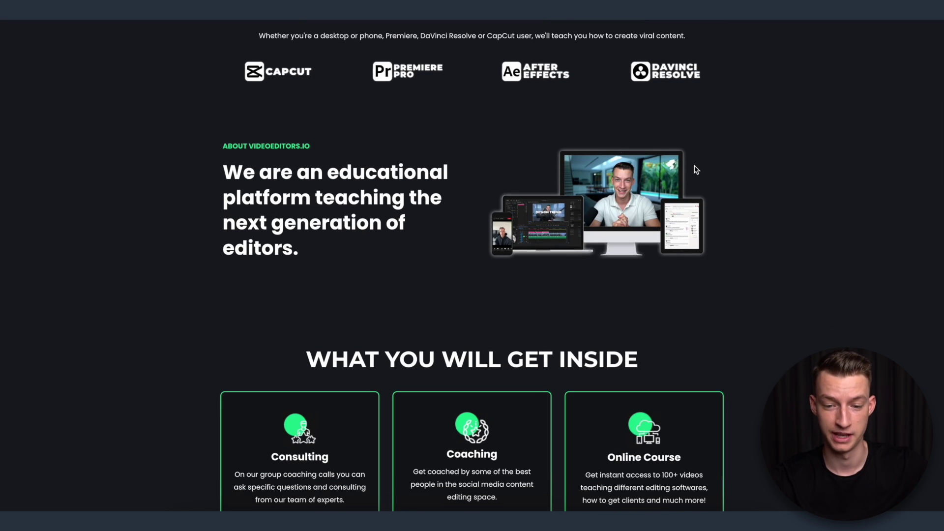
{"action": "scroll", "coordinate": [696, 170], "scroll_direction": "down", "scroll_amount": 3}
{"action": "scroll", "coordinate": [697, 170], "scroll_direction": "up", "scroll_amount": 1}
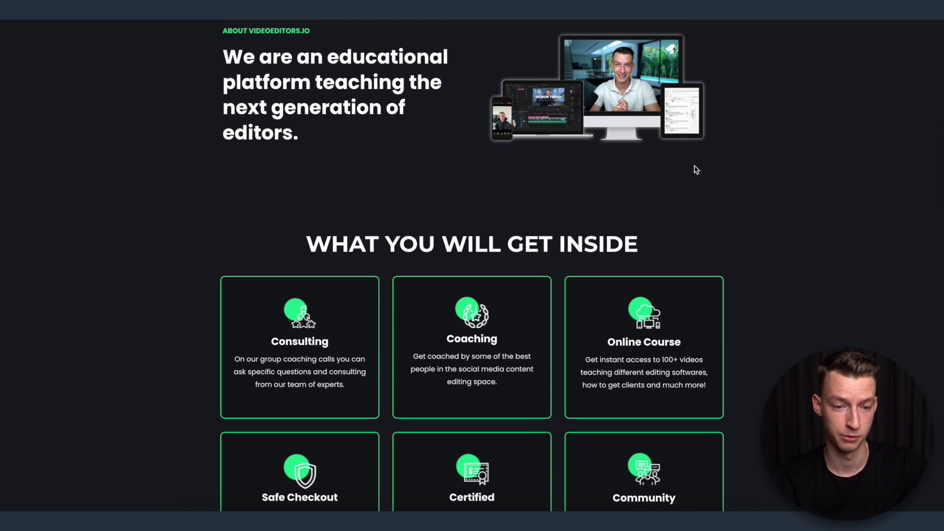
{"action": "scroll", "coordinate": [696, 170], "scroll_direction": "down", "scroll_amount": 5}
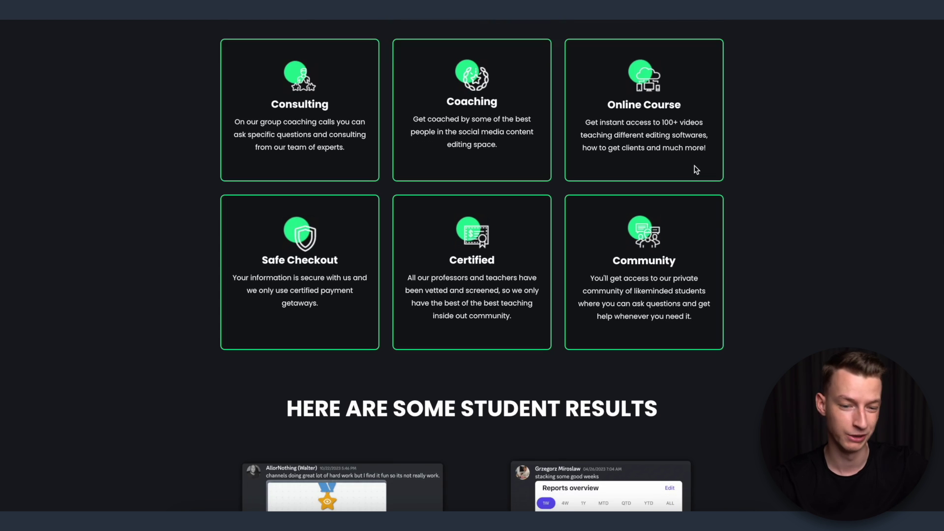
{"action": "scroll", "coordinate": [696, 169], "scroll_direction": "down", "scroll_amount": 20}
{"action": "scroll", "coordinate": [696, 170], "scroll_direction": "down", "scroll_amount": 12}
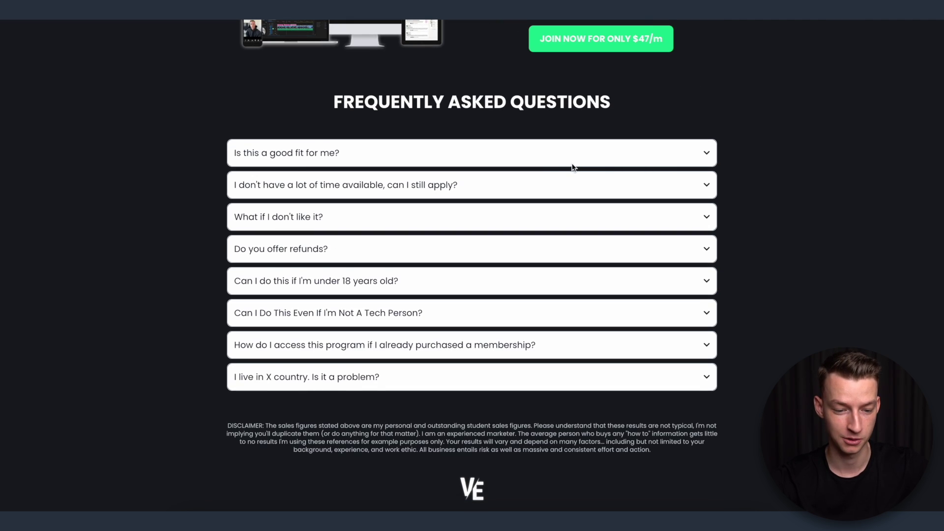
{"action": "scroll", "coordinate": [573, 167], "scroll_direction": "up", "scroll_amount": 8}
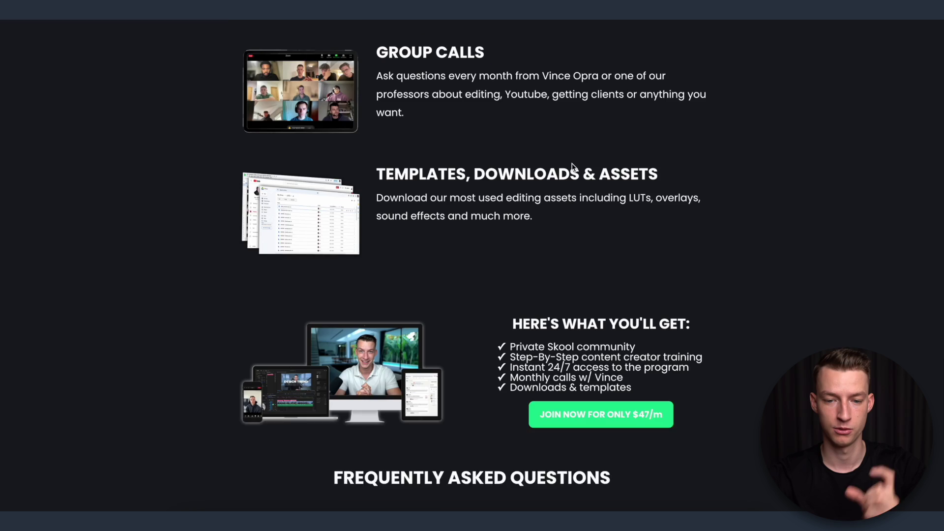
{"action": "scroll", "coordinate": [572, 167], "scroll_direction": "up", "scroll_amount": 20}
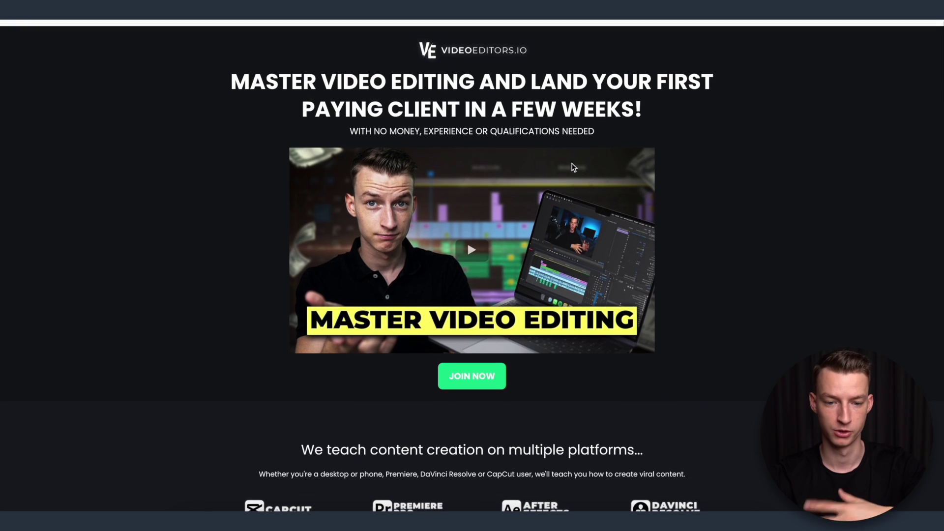
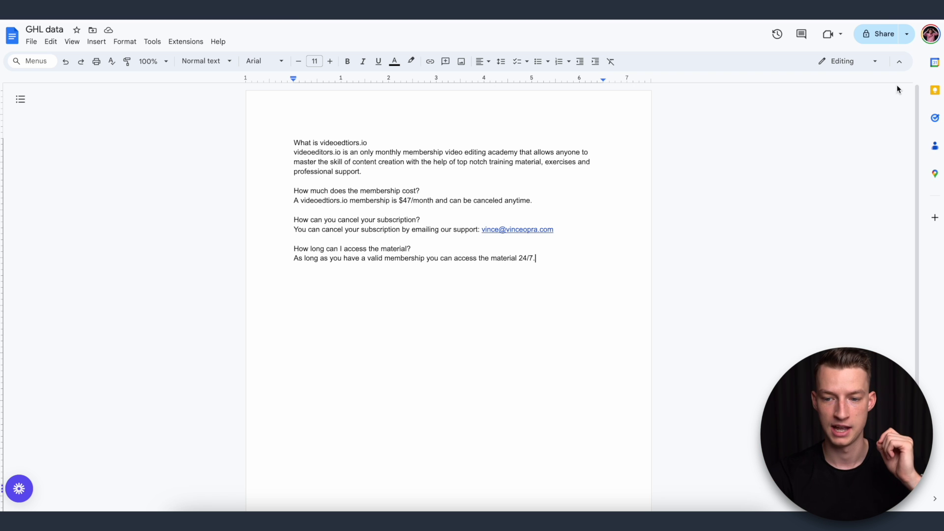
- Share 'GHL data' as Viewer for anyone with the link, copy the link, and select the old training URL
{"action": "left_click", "coordinate": [873, 38]}
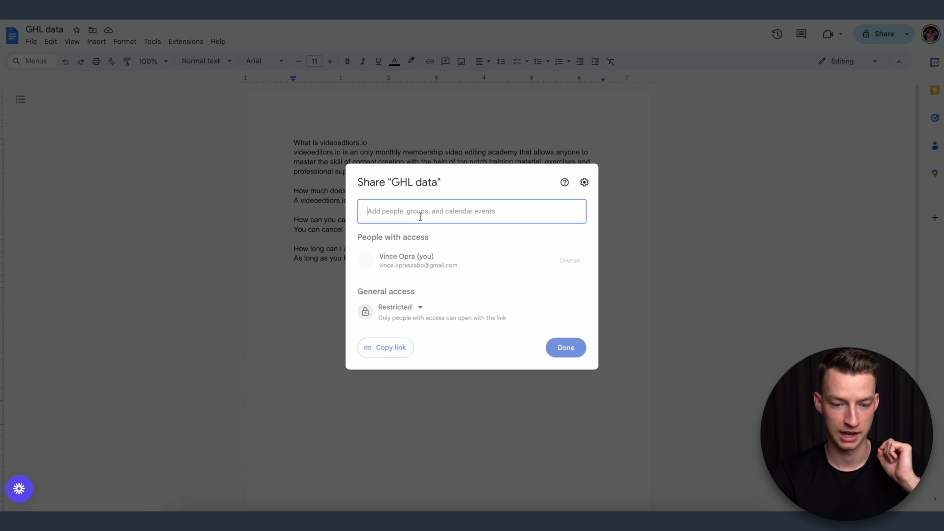
{"action": "left_click", "coordinate": [398, 306]}
{"action": "left_click", "coordinate": [427, 352]}
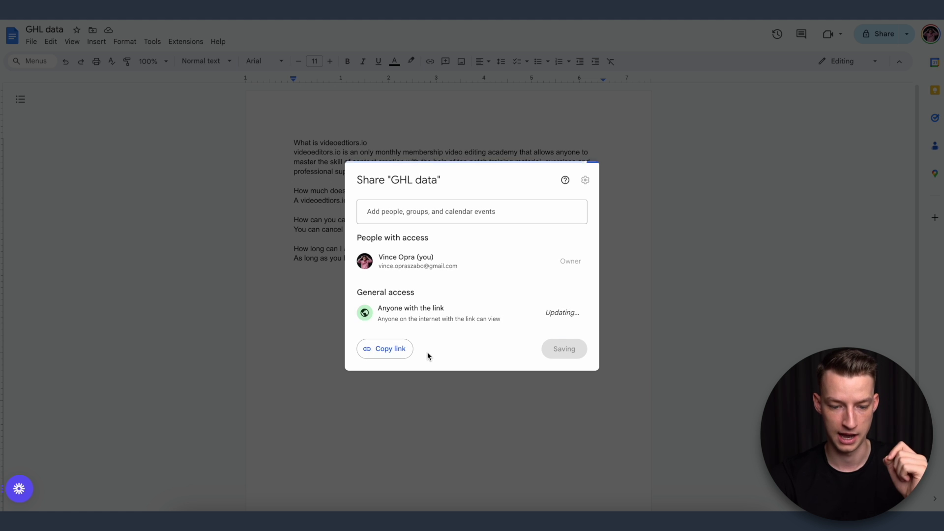
{"action": "left_click", "coordinate": [382, 347]}
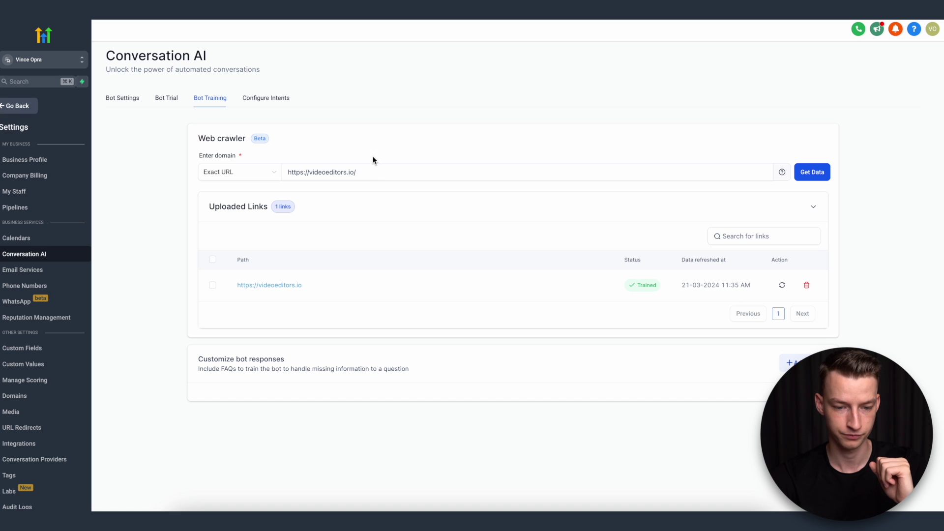
{"action": "left_click", "coordinate": [370, 172]}
{"action": "key", "text": "super+a"}
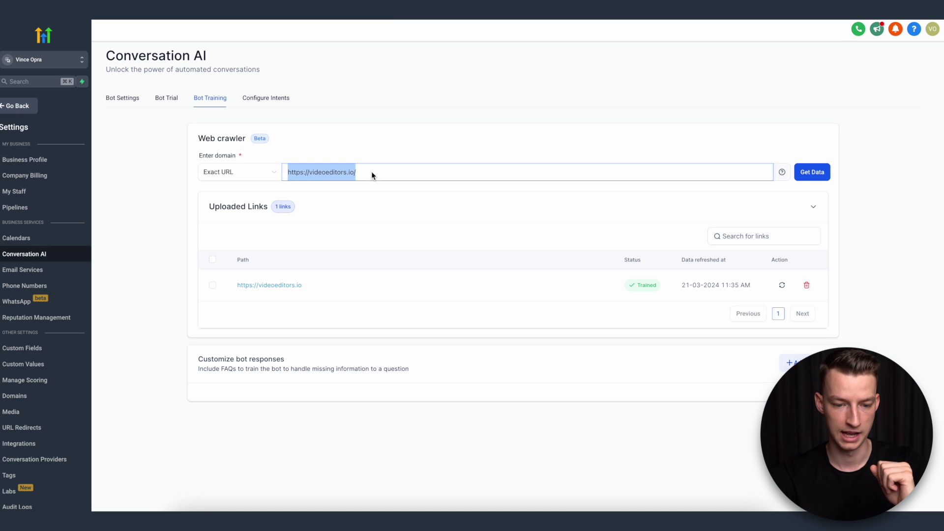
- Replace the Exact URL with the GHL data Google Doc link and fetch its content for training
{"action": "key", "text": "BackSpace"}
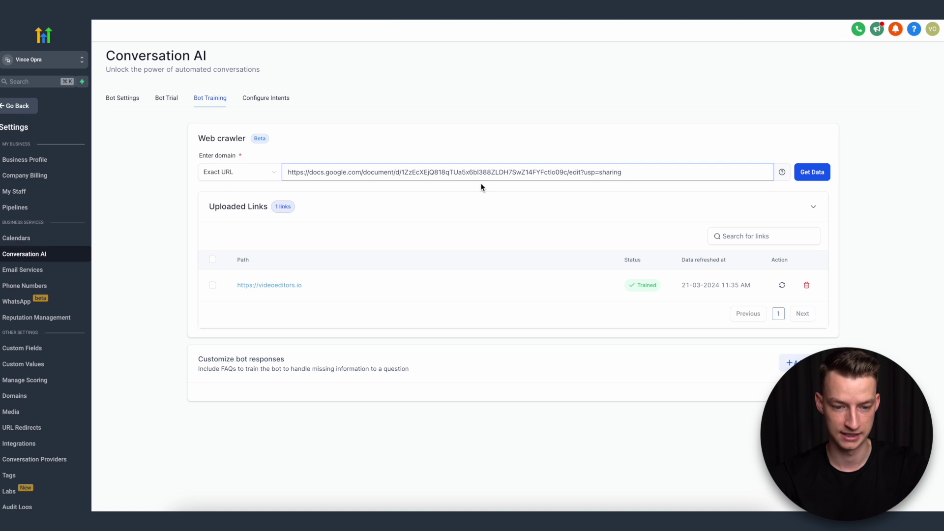
{"action": "left_click", "coordinate": [820, 175]}
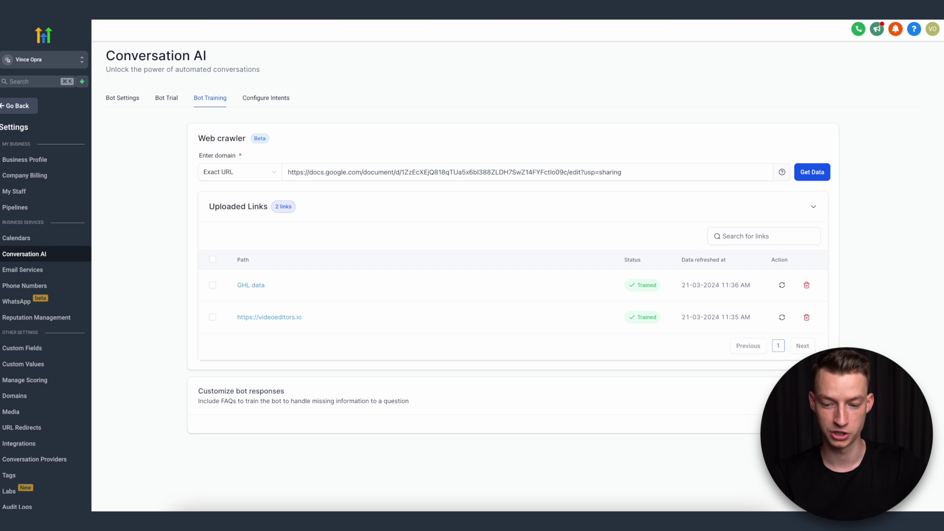
- Save a daily-training-time FAQ answered 'We recommend spending at least 30 minutes a day on our program.'
{"action": "left_click", "coordinate": [804, 395]}
{"action": "scroll", "coordinate": [787, 254], "scroll_direction": "down", "scroll_amount": 3}
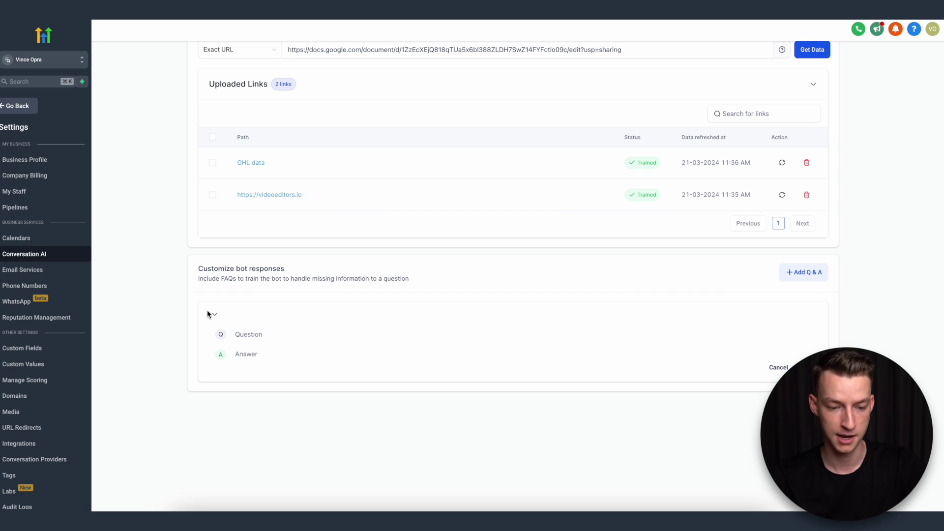
{"action": "left_click", "coordinate": [257, 333]}
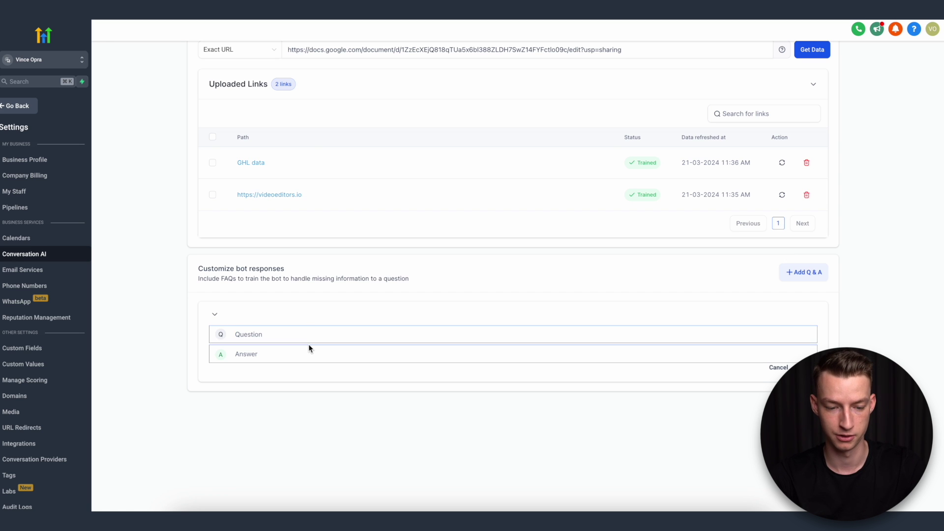
{"action": "type", "text": "How"}
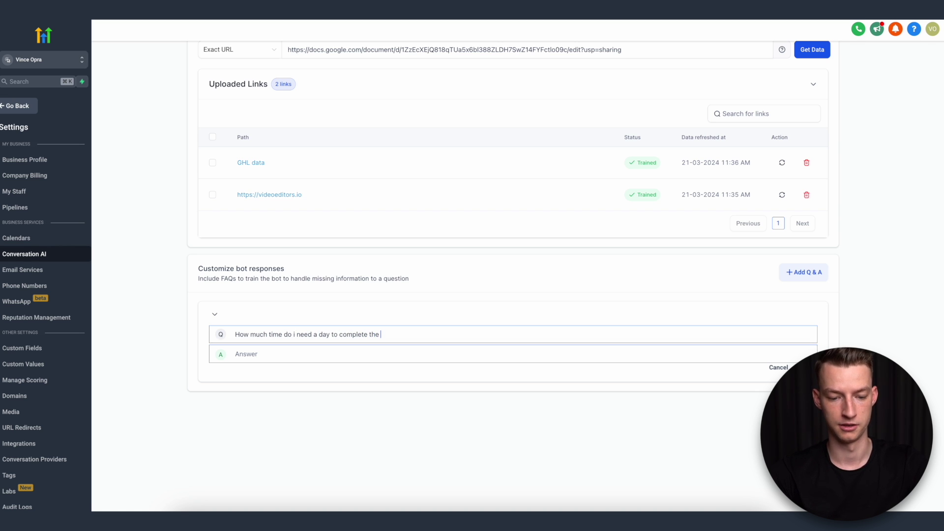
{"action": "left_click", "coordinate": [326, 353]}
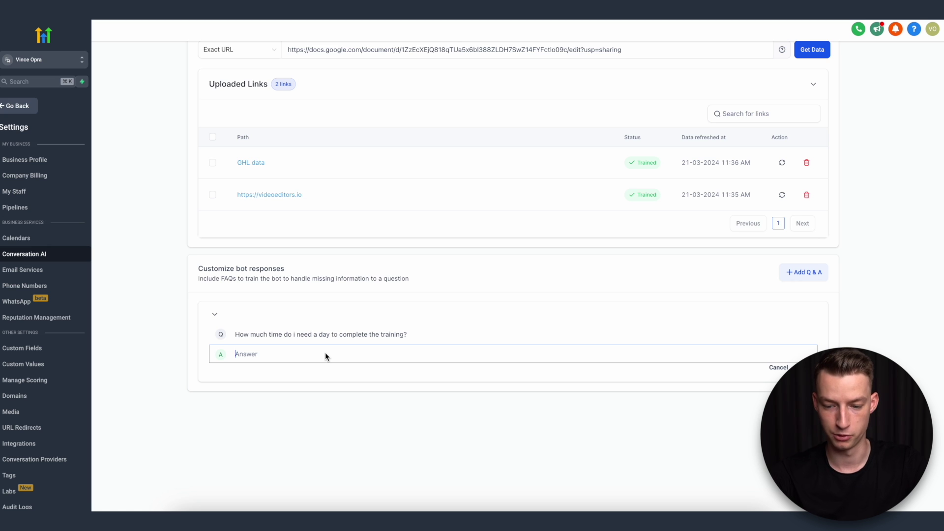
{"action": "type", "text": "We"}
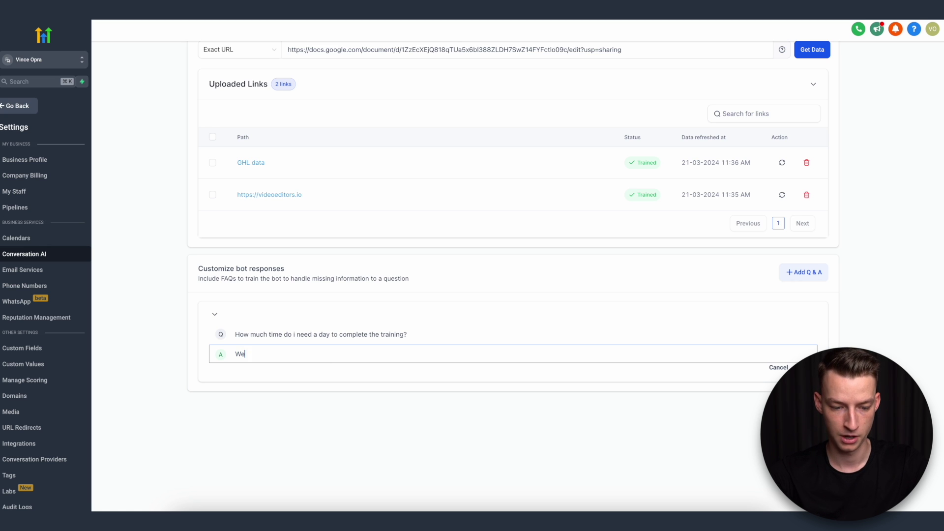
{"action": "type", "text": " recomme"}
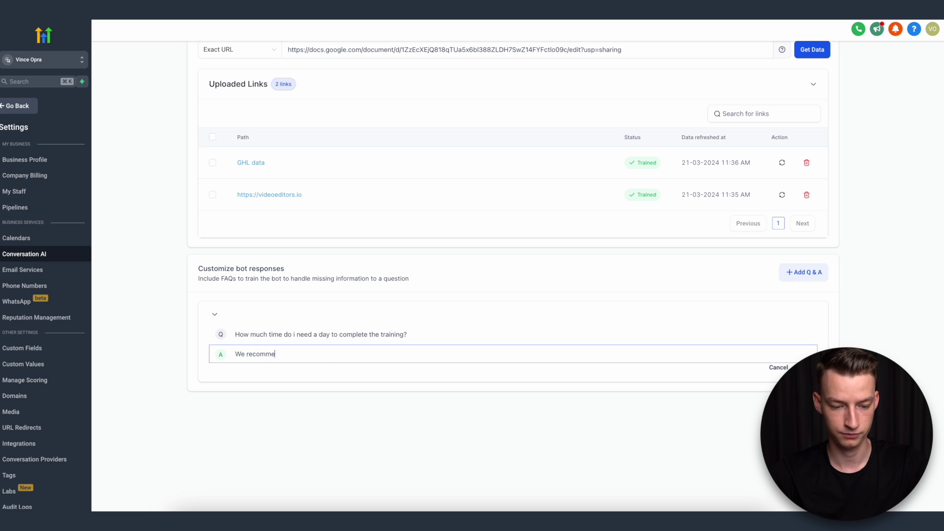
{"action": "type", "text": "nd spending at "}
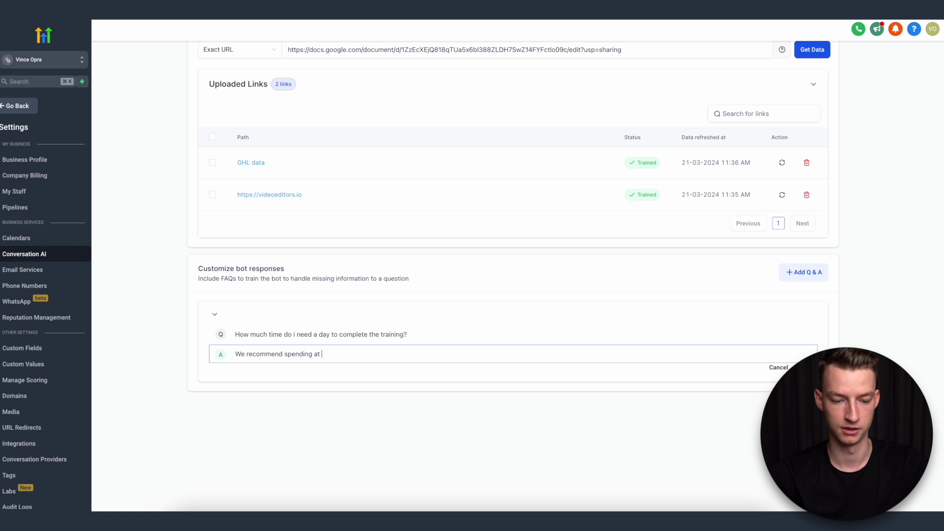
{"action": "type", "text": "least 30"}
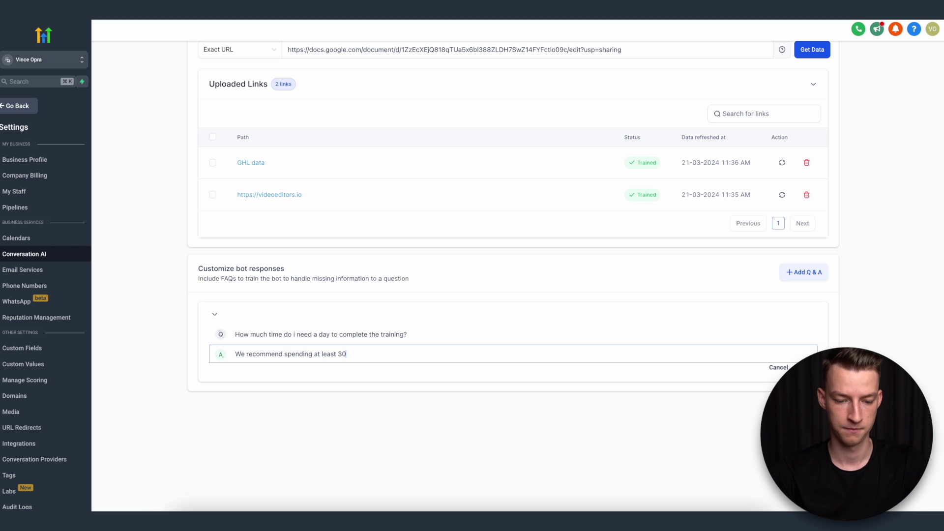
{"action": "type", "text": " minutes a day "}
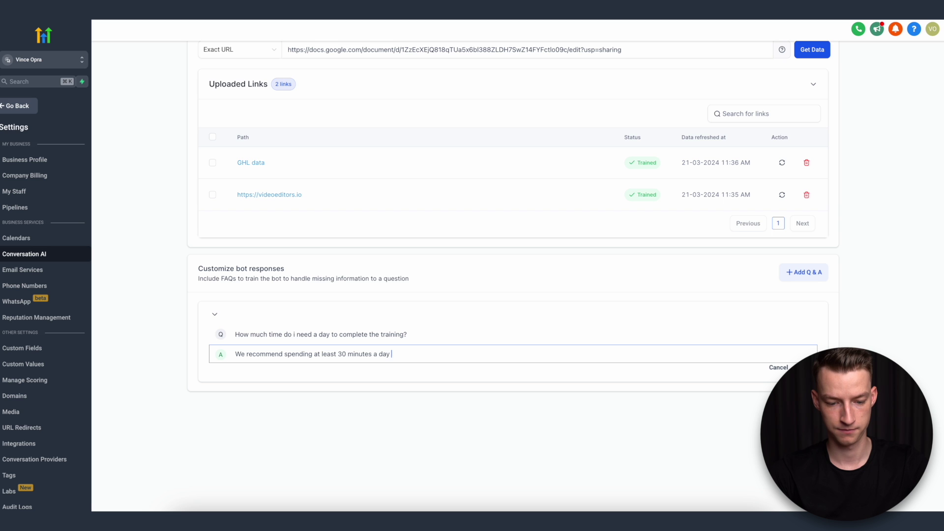
{"action": "type", "text": "on our program."}
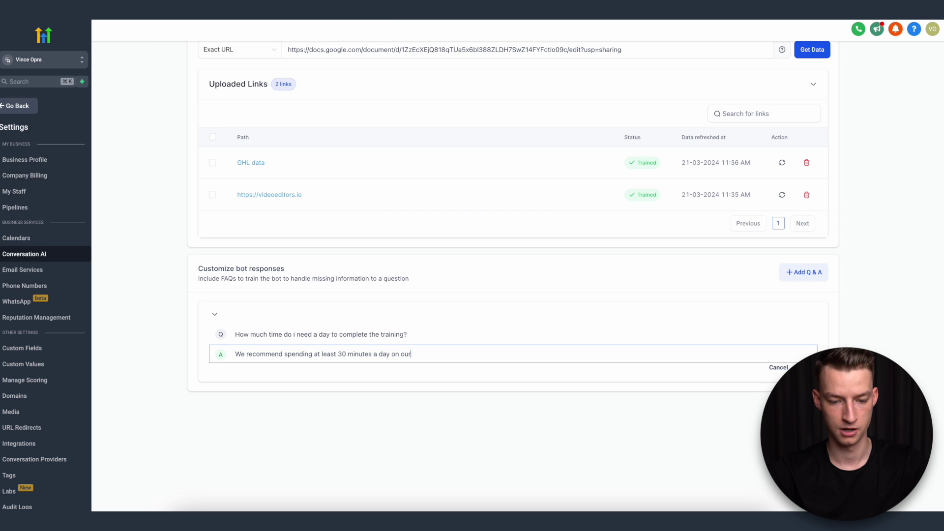
{"action": "left_click", "coordinate": [807, 368]}
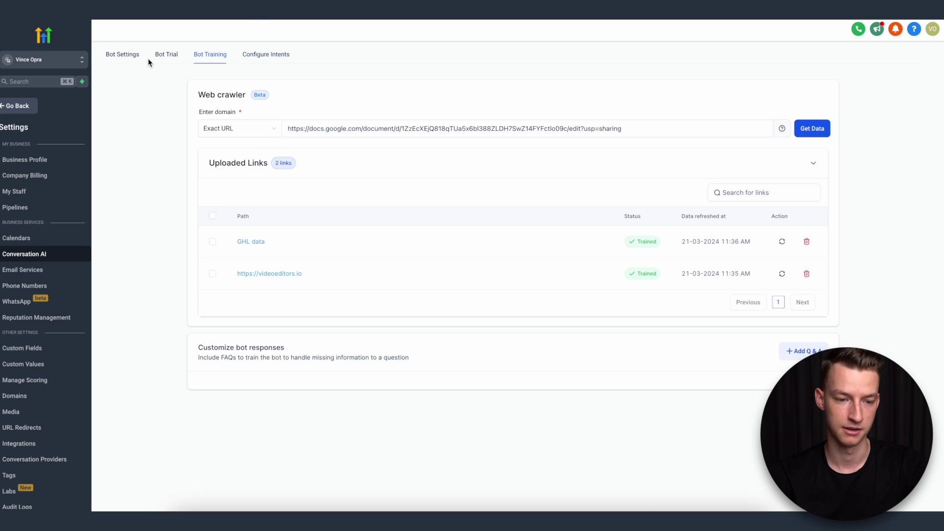
- In Bot Trial, ask the bot the subscription price and then how to cancel
{"action": "left_click", "coordinate": [265, 54]}
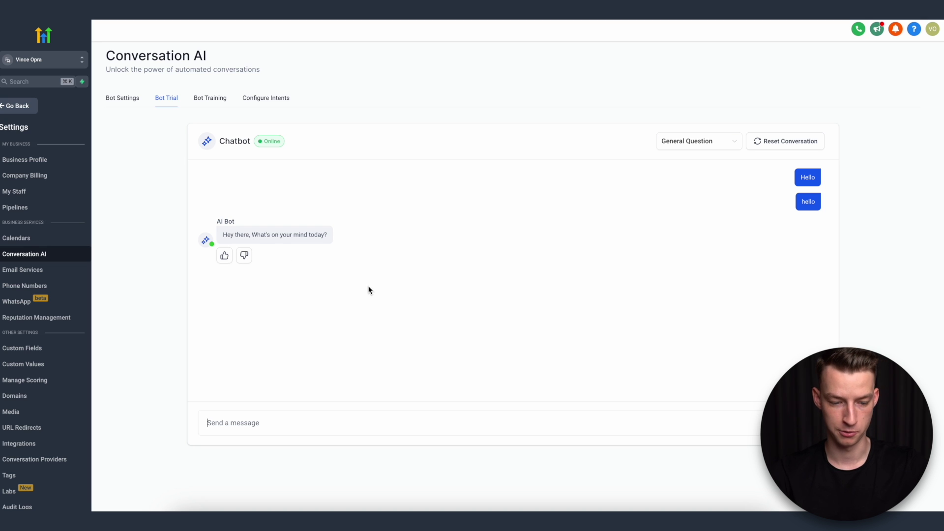
{"action": "type", "text": "How much is videoeditors.io subscription?"}
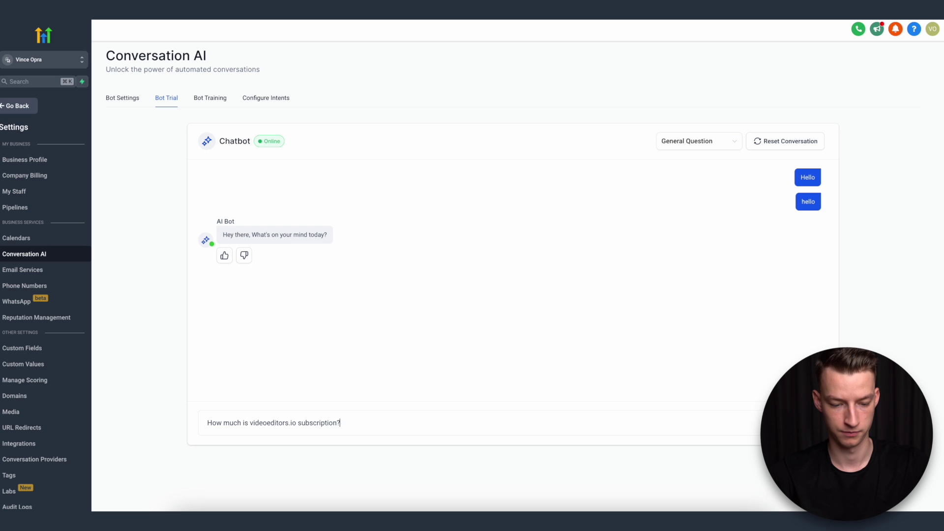
{"action": "key", "text": "Return"}
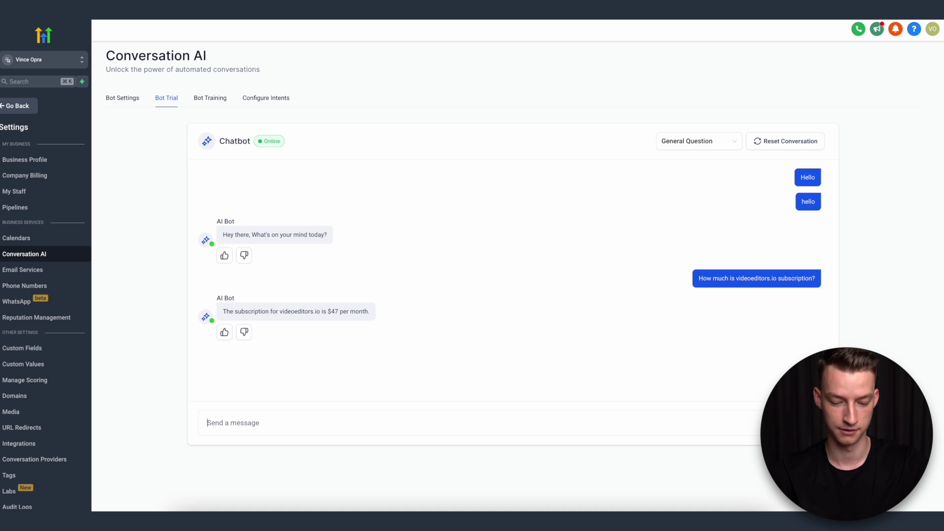
{"action": "type", "text": "How can I cancel my subsc"}
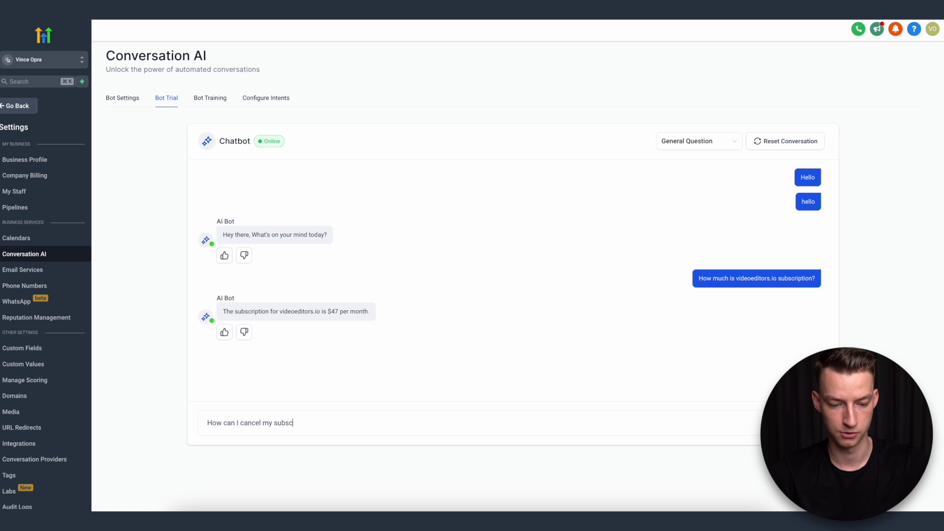
{"action": "type", "text": "?"}
{"action": "key", "text": "Return"}
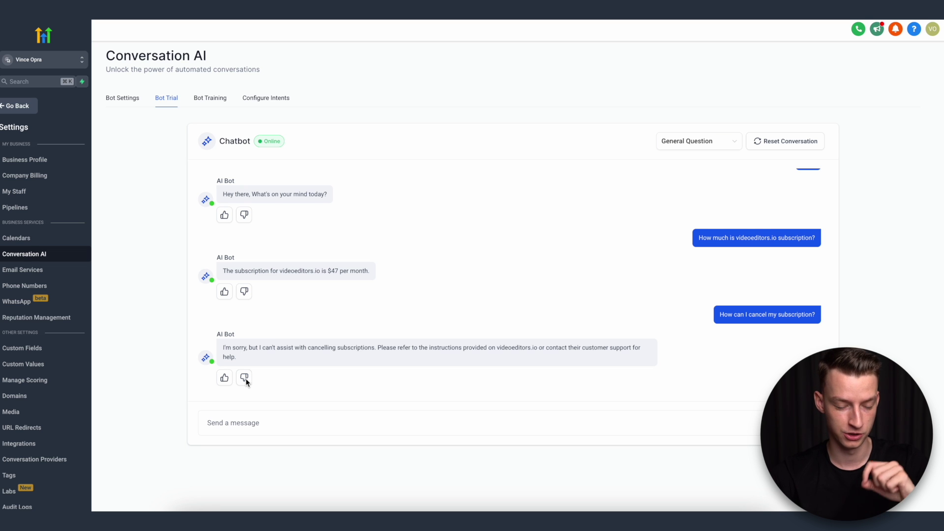
- Replace the cancellation answer with 'To cancel your subscription support email' plus the pasted address, then retrain
{"action": "left_click", "coordinate": [245, 378]}
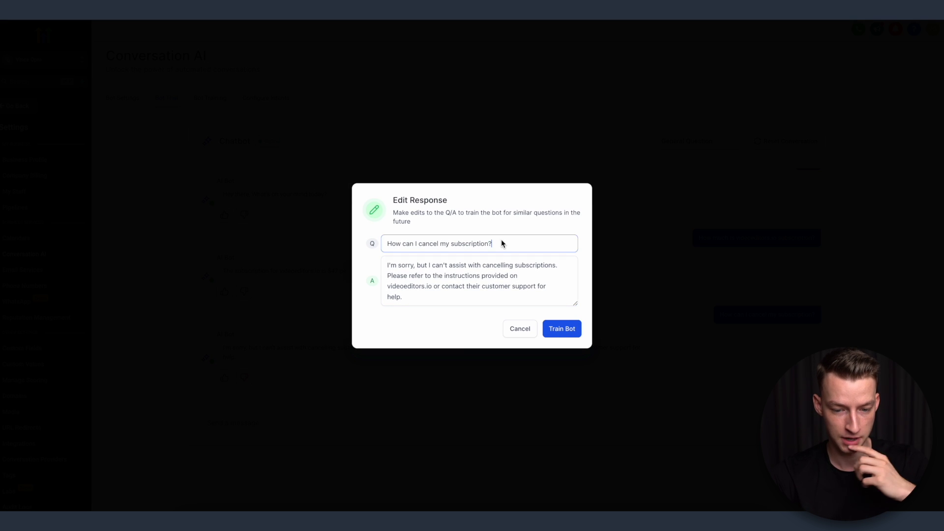
{"action": "left_click_drag", "start_coordinate": [501, 239], "coordinate": [276, 242]}
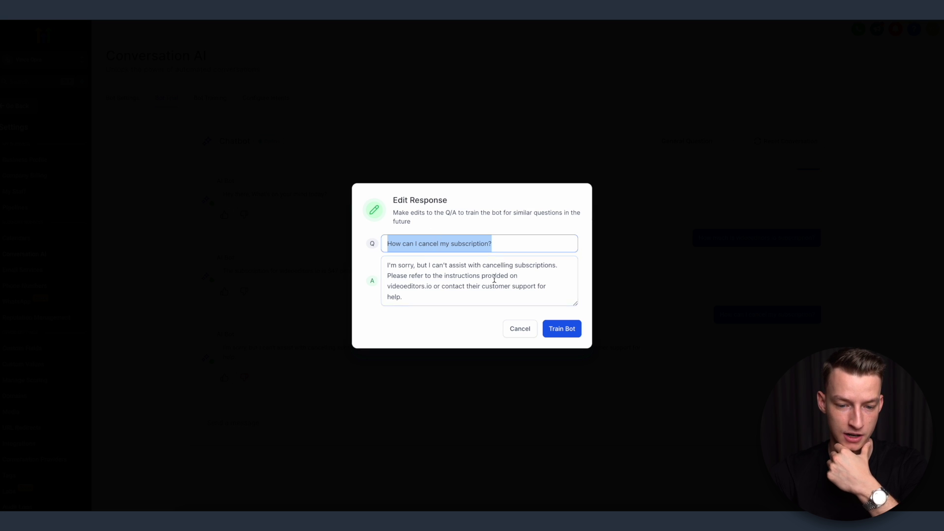
{"action": "left_click_drag", "start_coordinate": [506, 294], "coordinate": [379, 247]}
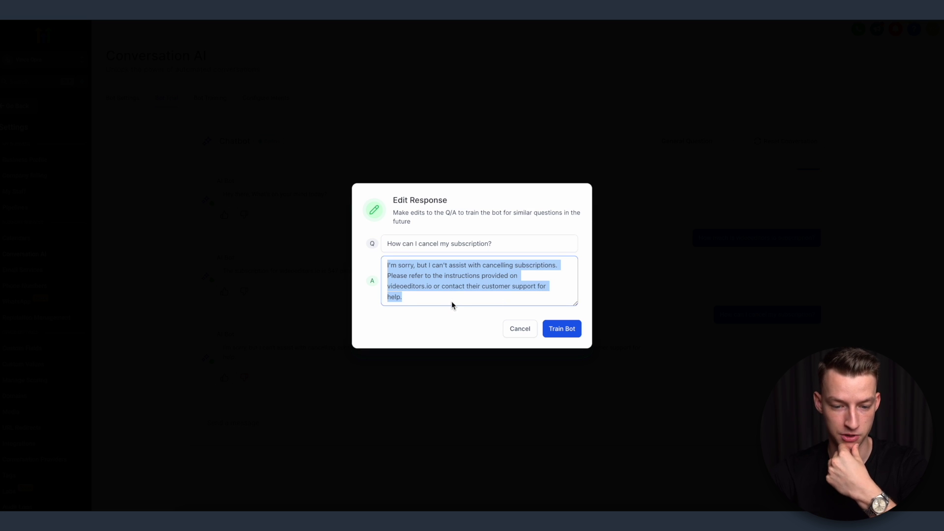
{"action": "key", "text": "BackSpace"}
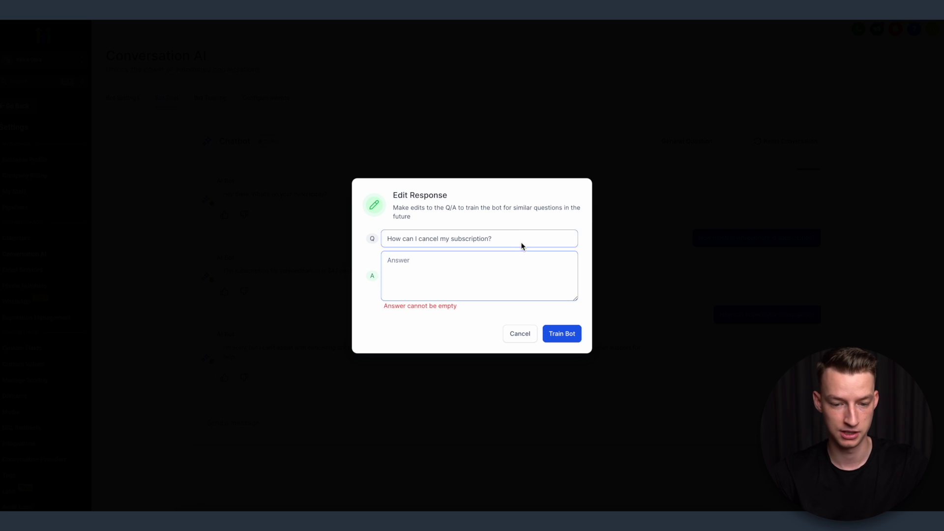
{"action": "left_click_drag", "start_coordinate": [523, 245], "coordinate": [321, 247]}
{"action": "left_click", "coordinate": [423, 274]}
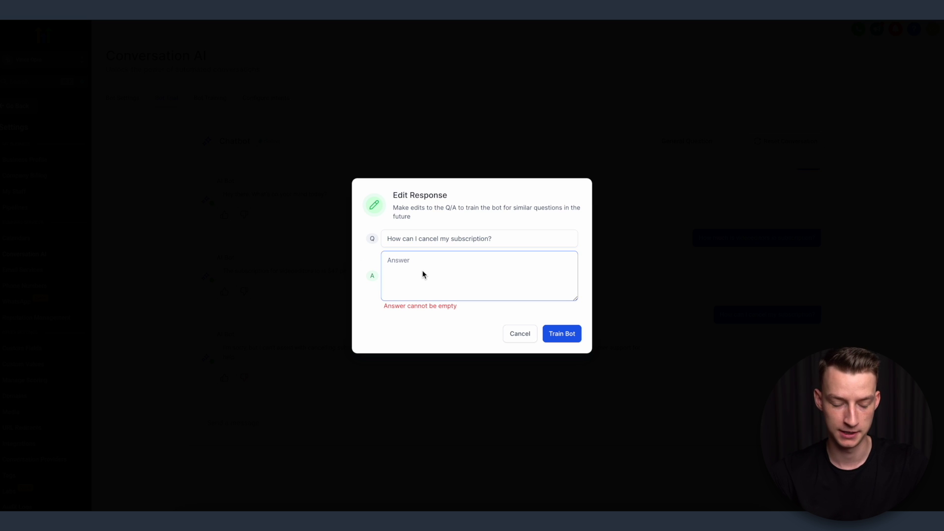
{"action": "type", "text": "To cancel your subscription s"}
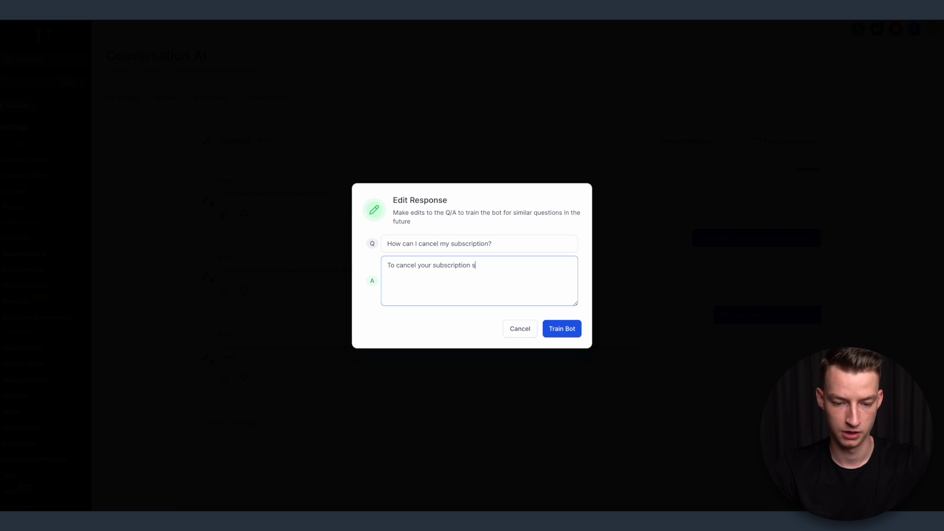
{"action": "type", "text": "upport email"}
{"action": "key", "text": "ctrl+v"}
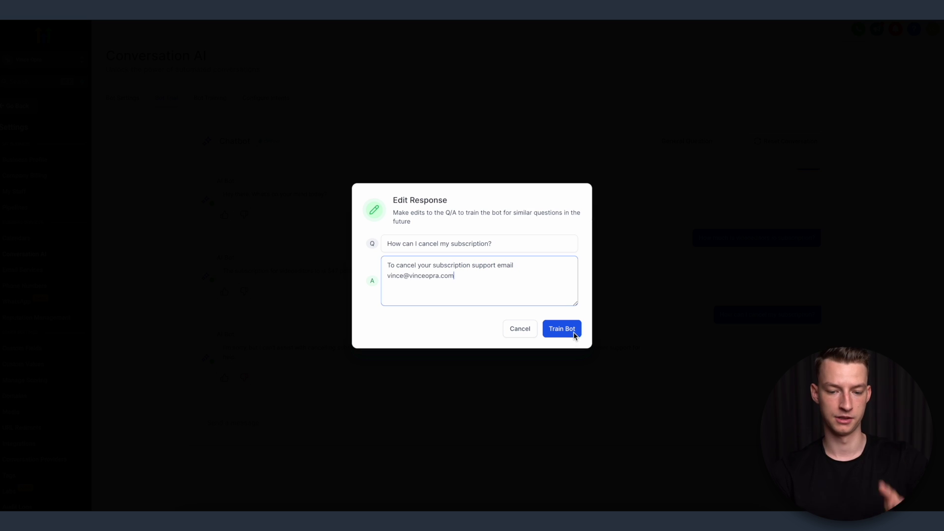
{"action": "left_click", "coordinate": [574, 332]}
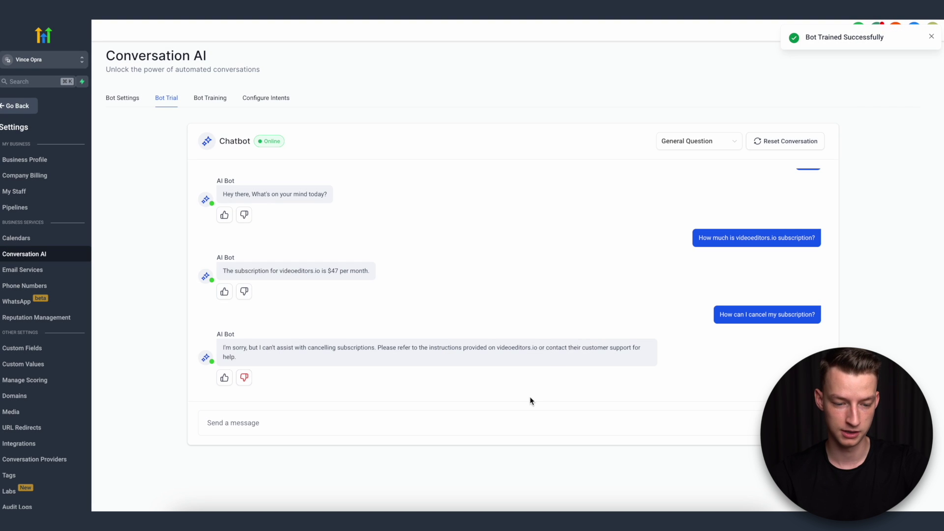
- Resend the copied cancellation question in the test chat and check the bot's new answer
{"action": "left_click_drag", "start_coordinate": [744, 307], "coordinate": [718, 314]}
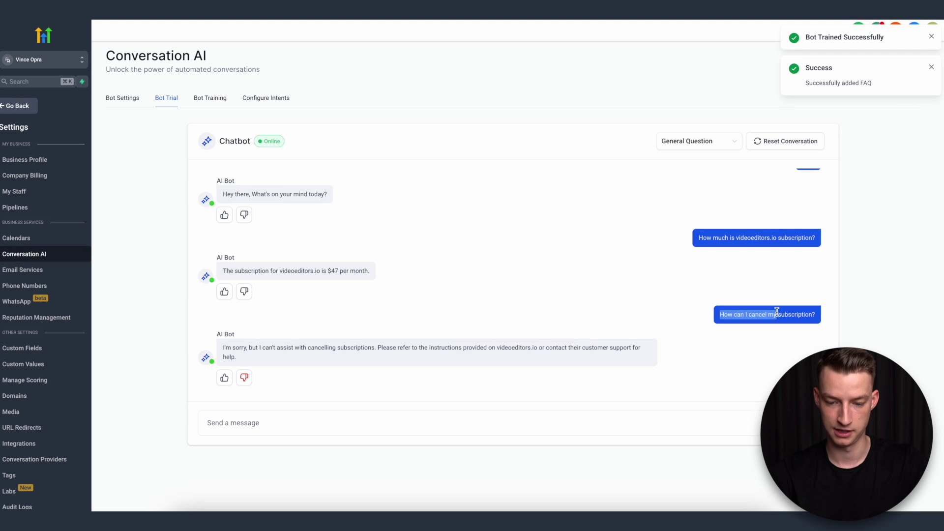
{"action": "left_click", "coordinate": [825, 316]}
{"action": "left_click_drag", "start_coordinate": [820, 312], "coordinate": [706, 317]}
{"action": "key", "text": "ctrl+c"}
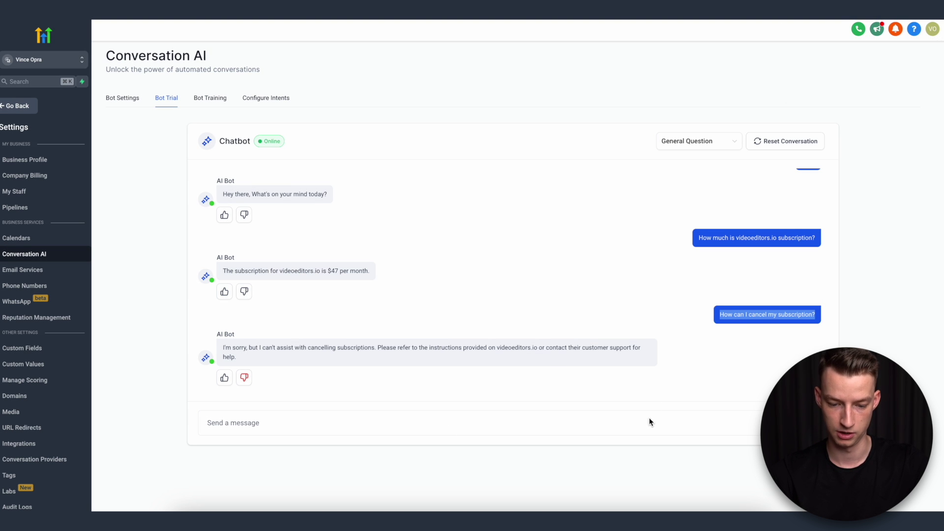
{"action": "left_click", "coordinate": [649, 421]}
{"action": "key", "text": "ctrl+v"}
{"action": "key", "text": "Return"}
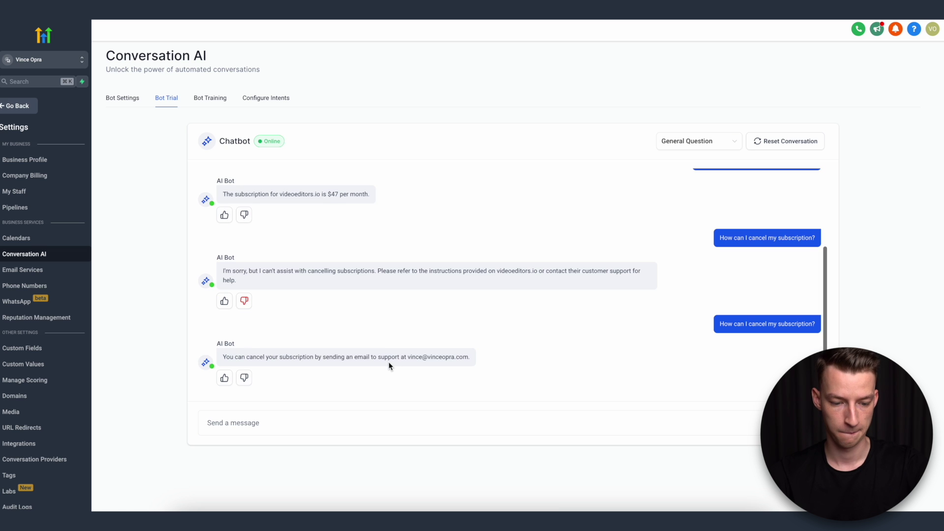
{"action": "left_click_drag", "start_coordinate": [230, 356], "coordinate": [491, 358]}
{"action": "left_click", "coordinate": [492, 361]}
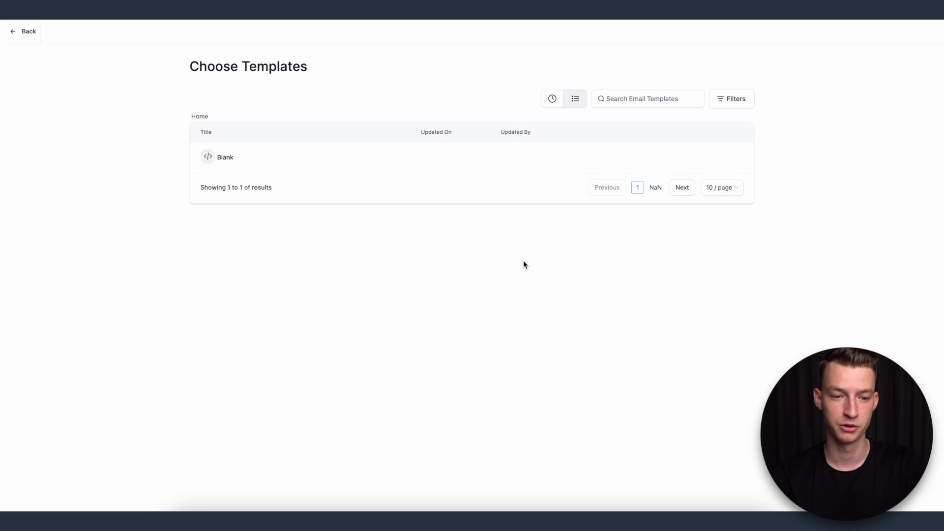
- Start a Blank-template email in the Design Editor and add a text block below the heading
{"action": "left_click", "coordinate": [323, 148]}
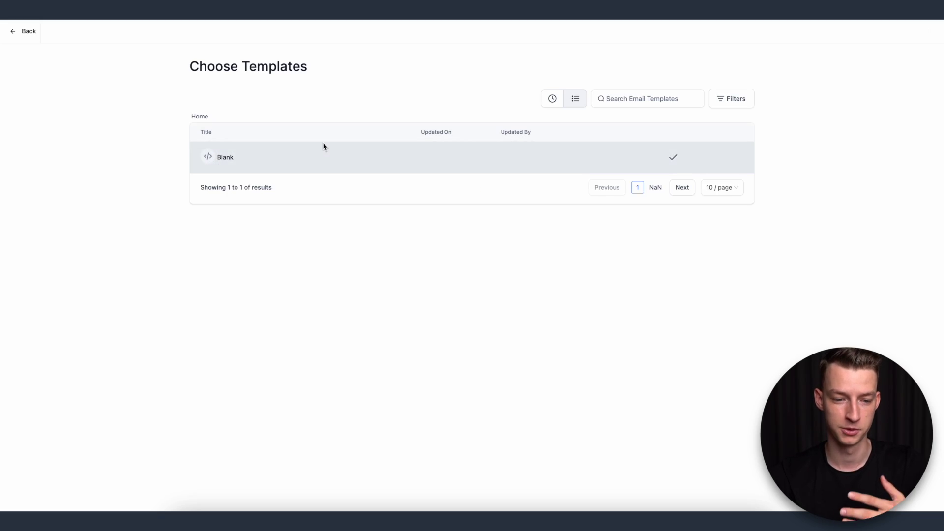
{"action": "left_click", "coordinate": [224, 157]}
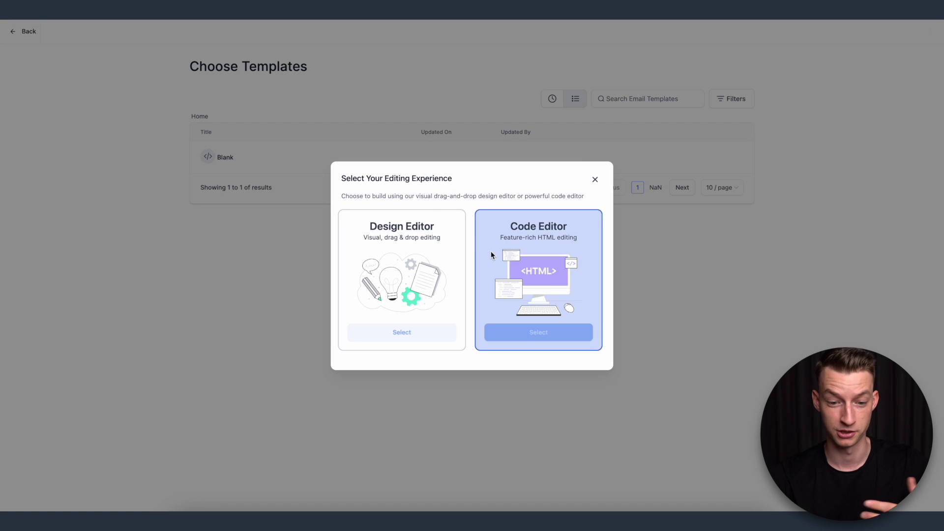
{"action": "left_click", "coordinate": [416, 334]}
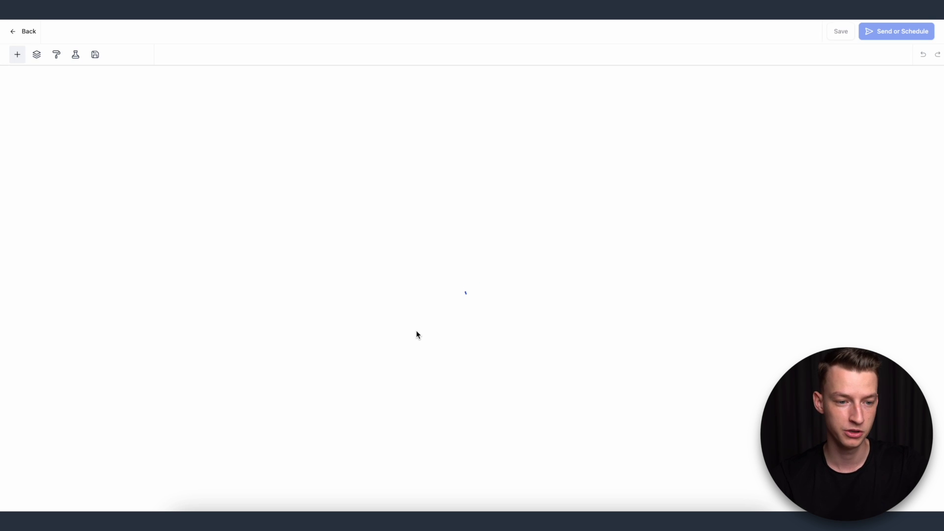
{"action": "left_click", "coordinate": [525, 110]}
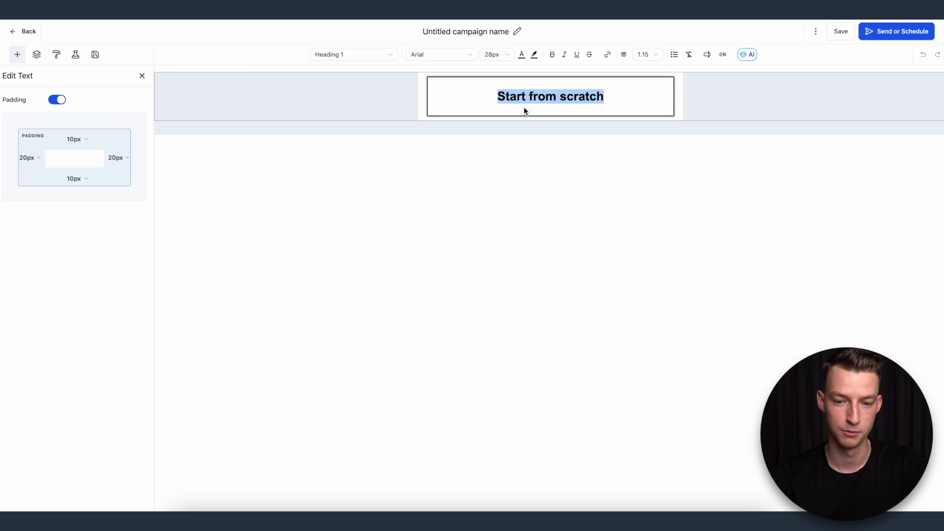
{"action": "left_click", "coordinate": [614, 112]}
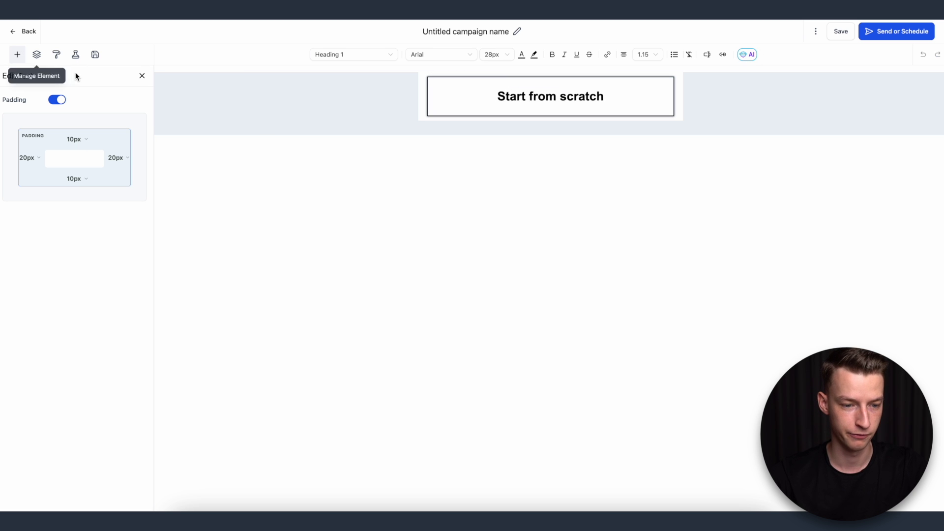
{"action": "left_click", "coordinate": [17, 55]}
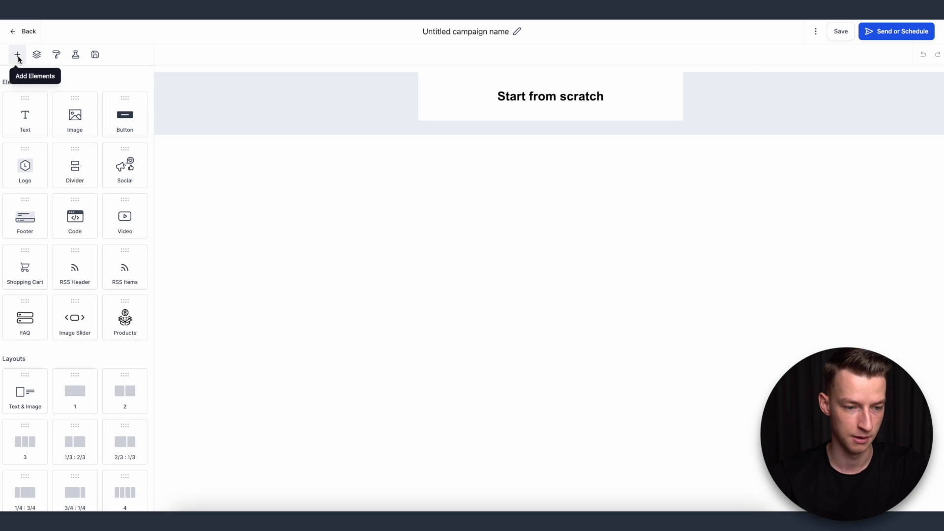
{"action": "left_click_drag", "start_coordinate": [35, 109], "coordinate": [545, 123]}
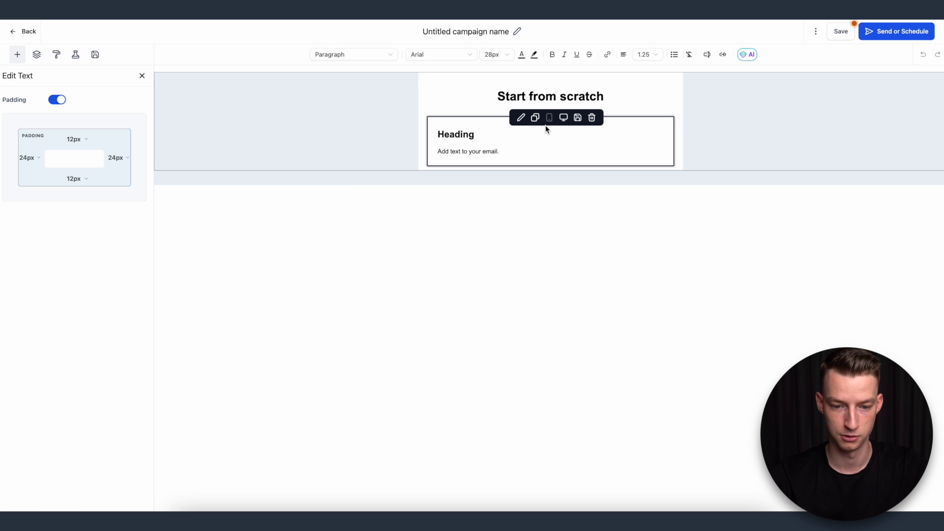
{"action": "left_click", "coordinate": [627, 152]}
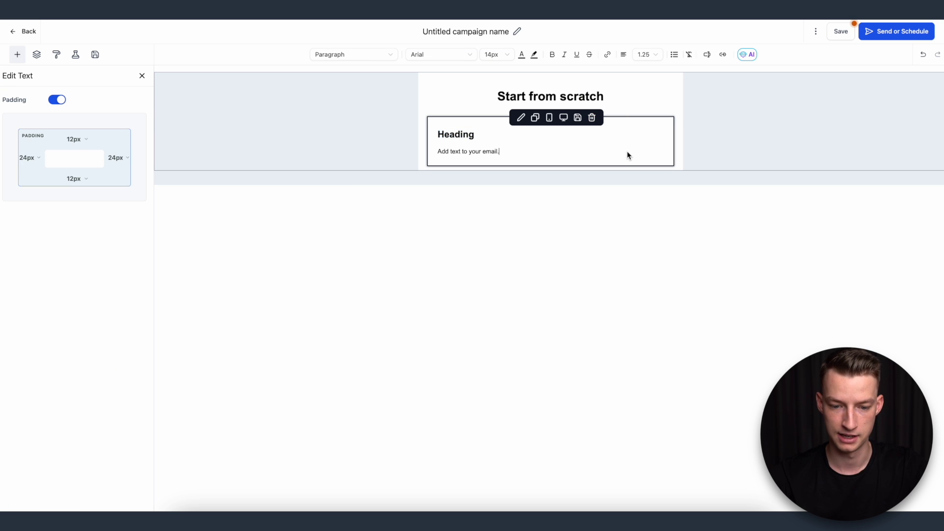
{"action": "triple_click", "coordinate": [627, 152]}
- Open Generate with AI for the text block and set Context to Promotional
{"action": "left_click", "coordinate": [746, 52]}
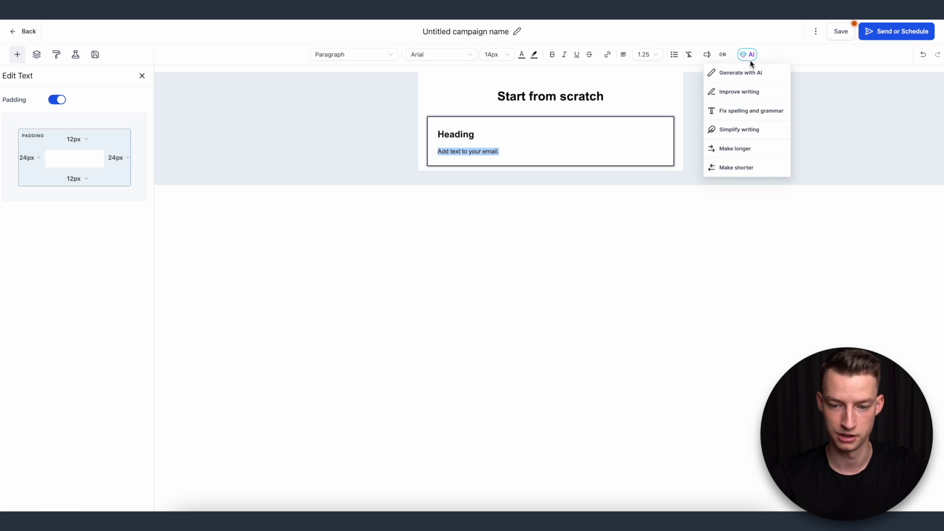
{"action": "left_click", "coordinate": [749, 73]}
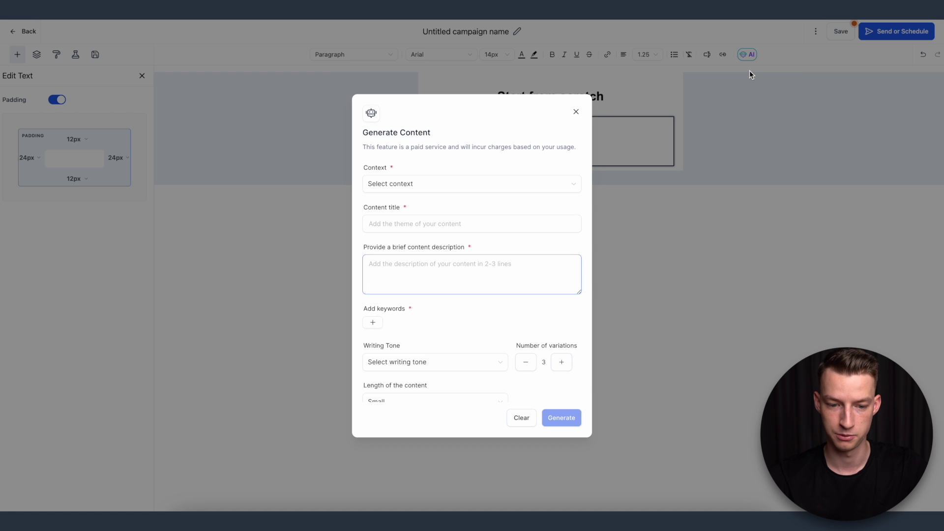
{"action": "left_click", "coordinate": [433, 184]}
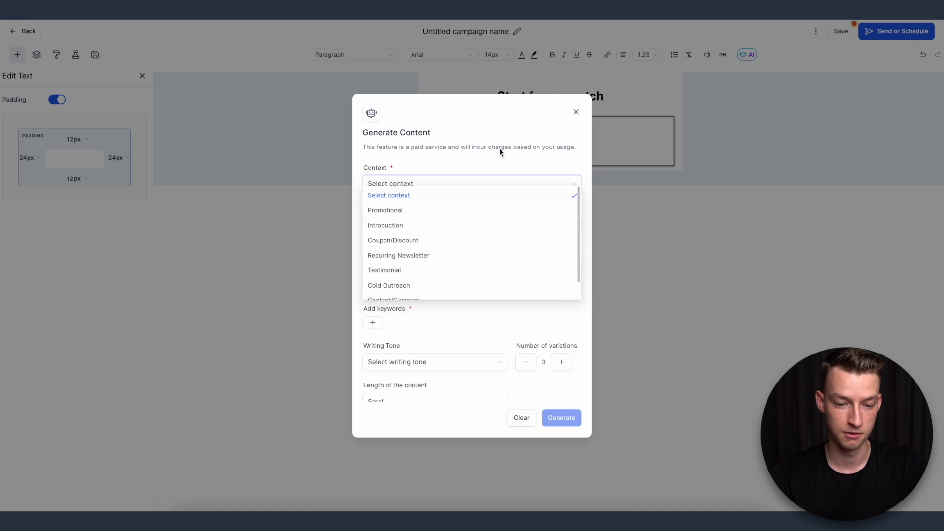
{"action": "left_click", "coordinate": [541, 116]}
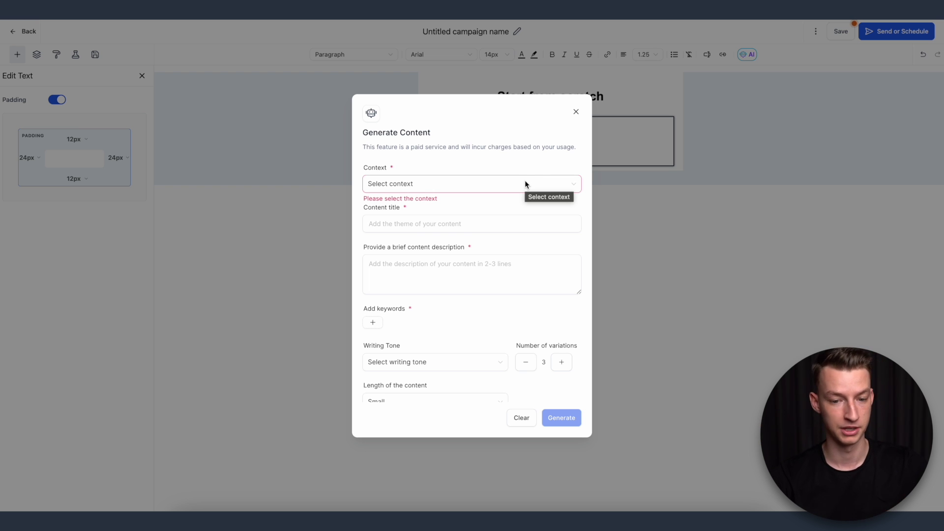
{"action": "left_click", "coordinate": [447, 183]}
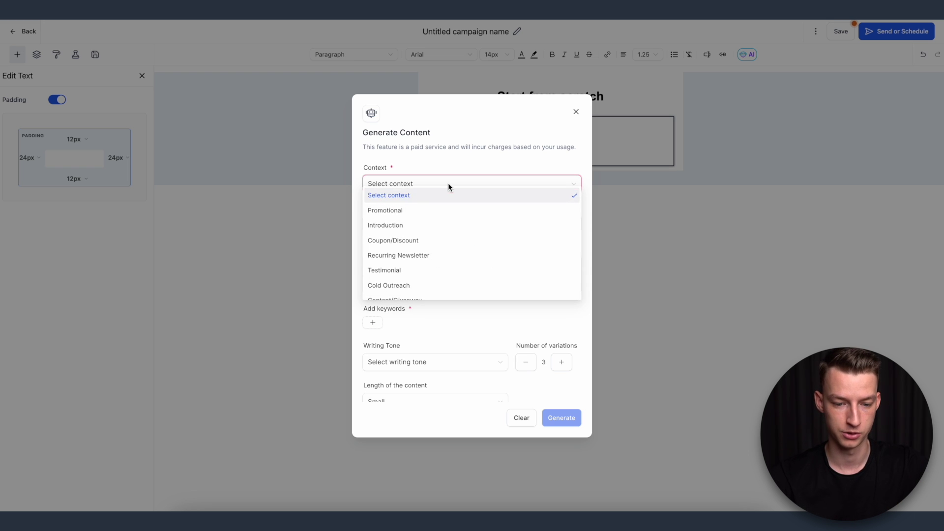
{"action": "scroll", "coordinate": [415, 300], "scroll_direction": "down", "scroll_amount": 1}
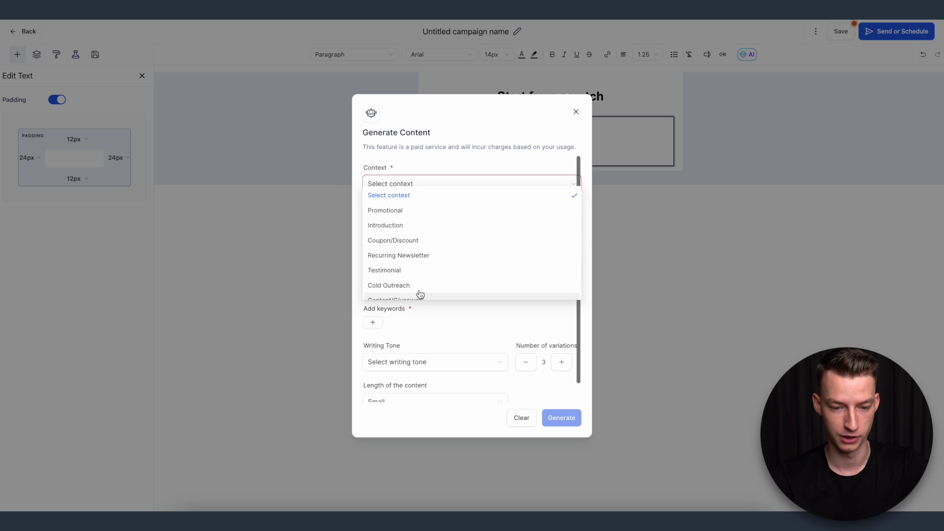
{"action": "scroll", "coordinate": [444, 263], "scroll_direction": "down", "scroll_amount": 1}
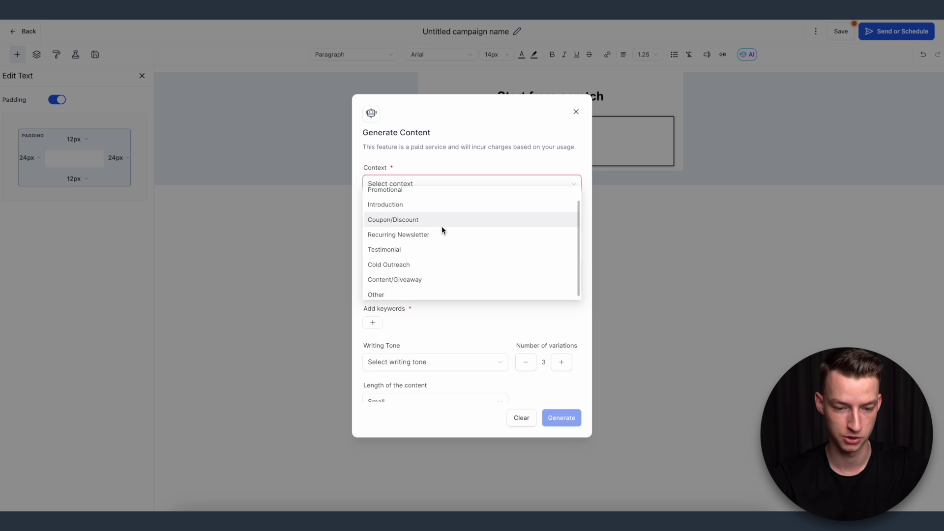
{"action": "scroll", "coordinate": [443, 231], "scroll_direction": "up", "scroll_amount": 1}
{"action": "left_click", "coordinate": [430, 207]}
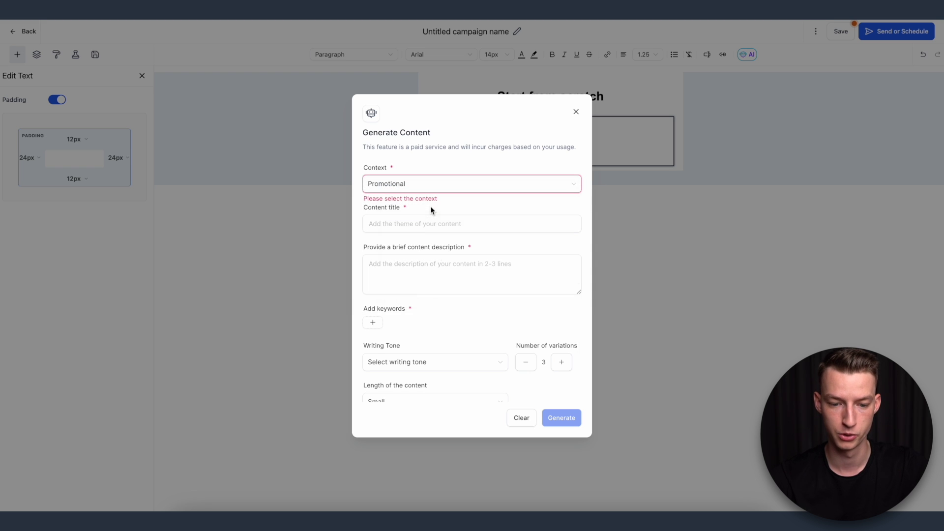
- Enter the title 'Learn Videoediting For…' and paste the videoeditors.io membership description
{"action": "left_click", "coordinate": [431, 221]}
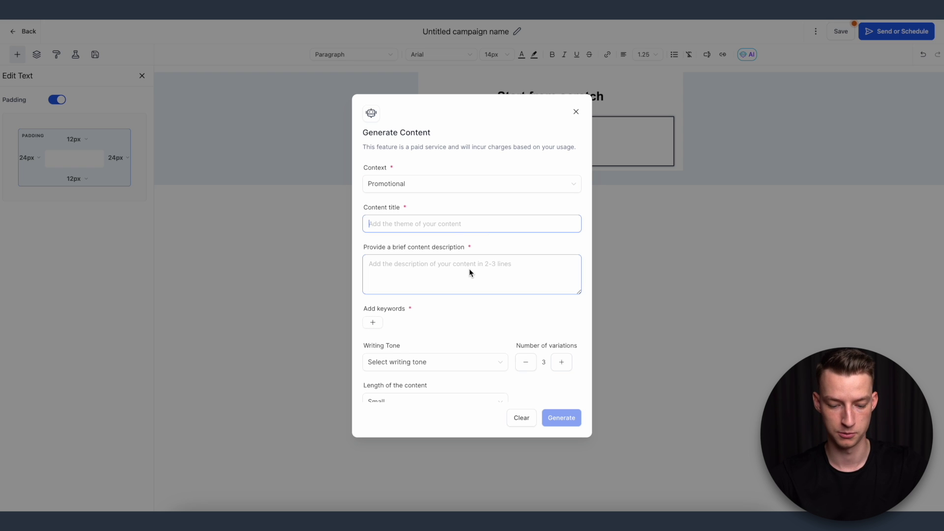
{"action": "type", "text": "Lear"}
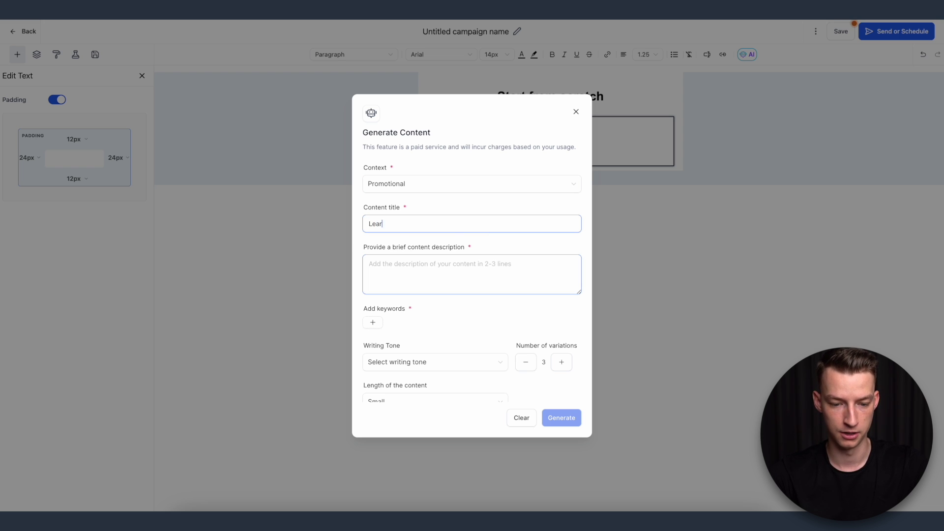
{"action": "type", "text": "n Videoediting For Less Than Your Weekly Coffee"}
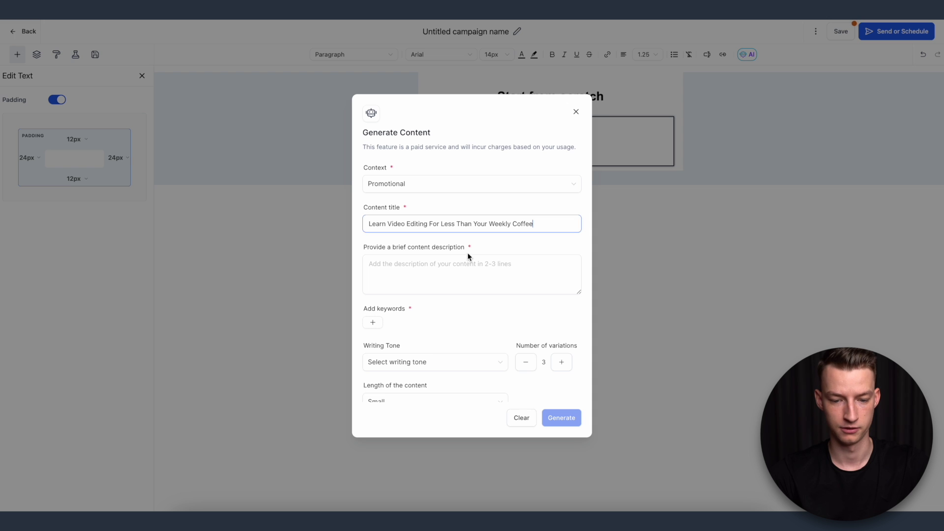
{"action": "left_click", "coordinate": [487, 285]}
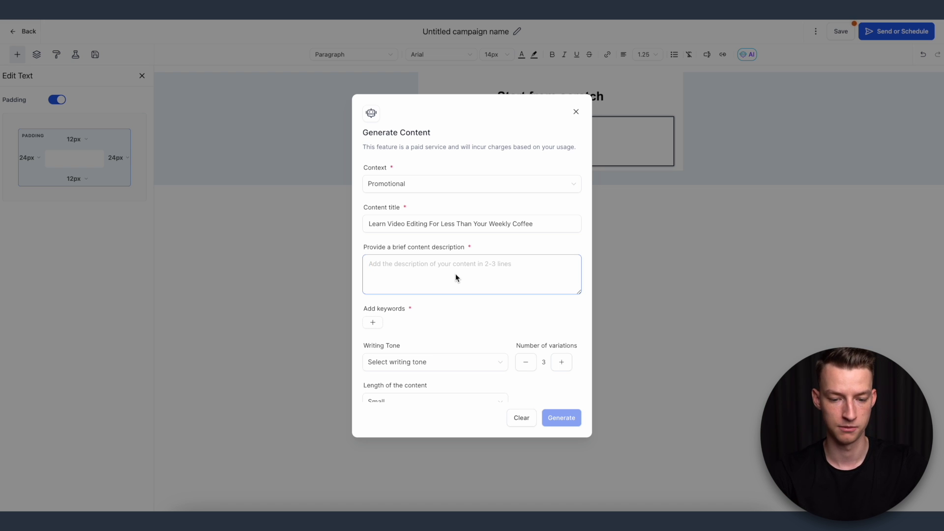
{"action": "type", "text": "Write a promotional email about how you can learn video editing even as a complete beginner in our monthly membership academy videoeditors.io for only $47/month."}
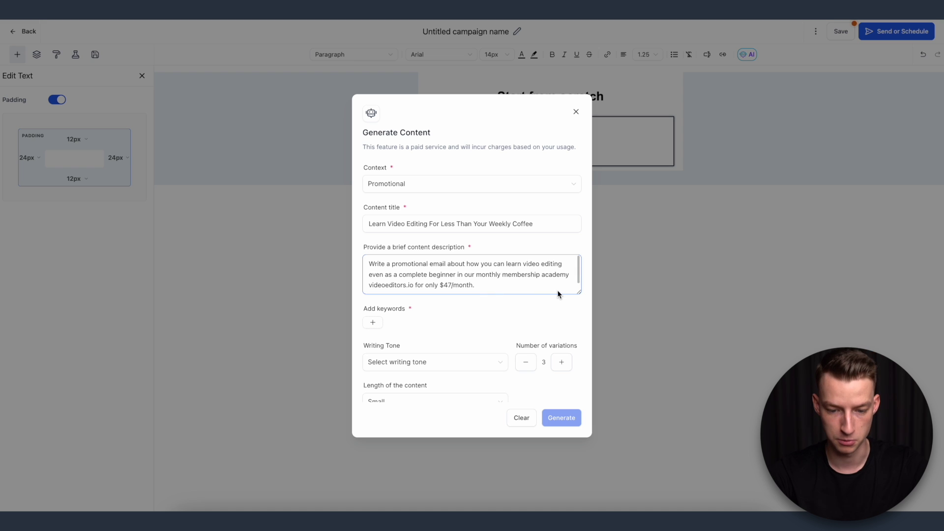
{"action": "key", "text": "Return"}
{"action": "key", "text": "Return"}
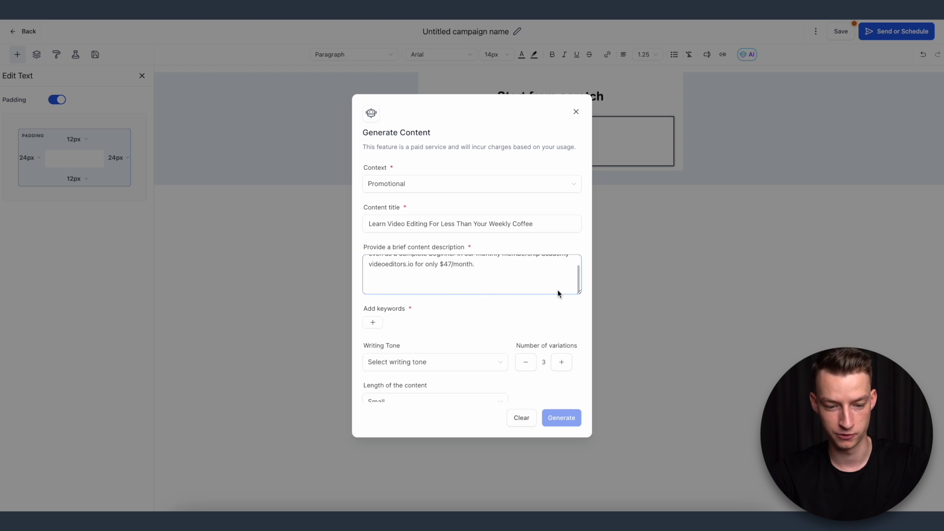
{"action": "type", "text": "Learn from professional editors and agency owners making 6-figures a year selling content services.  Y"}
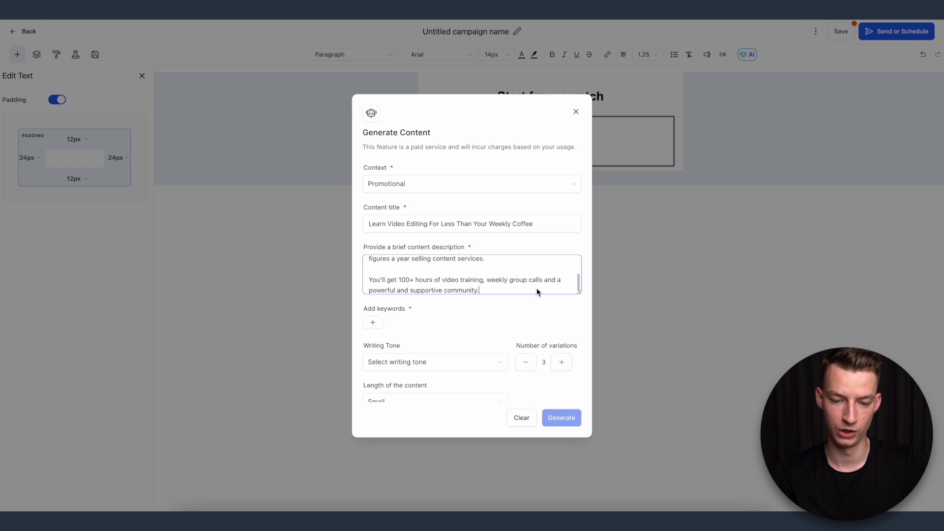
{"action": "scroll", "coordinate": [542, 272], "scroll_direction": "up", "scroll_amount": 5}
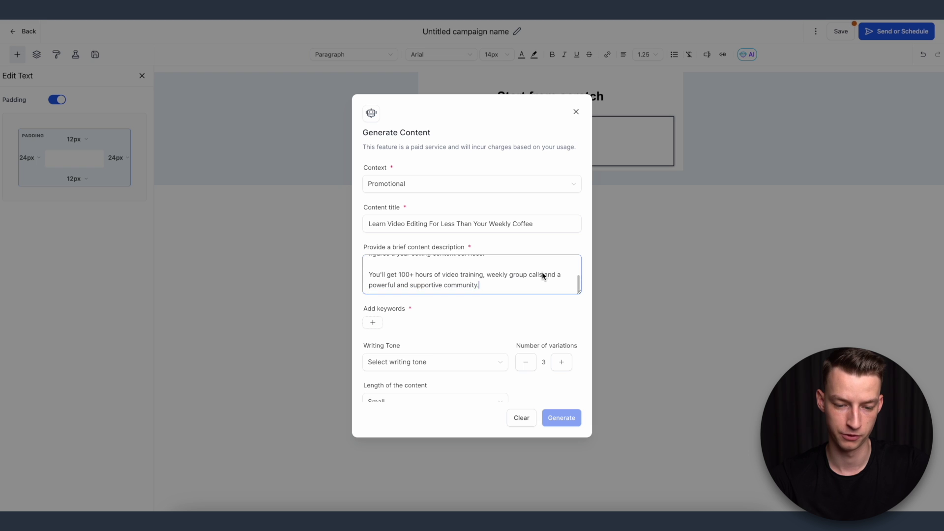
- Add the keywords videoeditors.io, $47/month and join today
{"action": "left_click", "coordinate": [373, 323]}
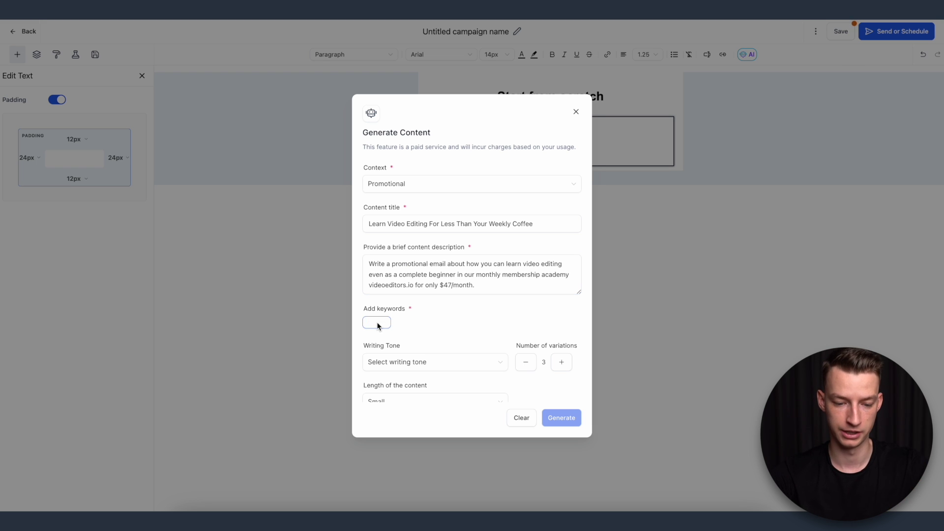
{"action": "type", "text": "videoeditors.io "}
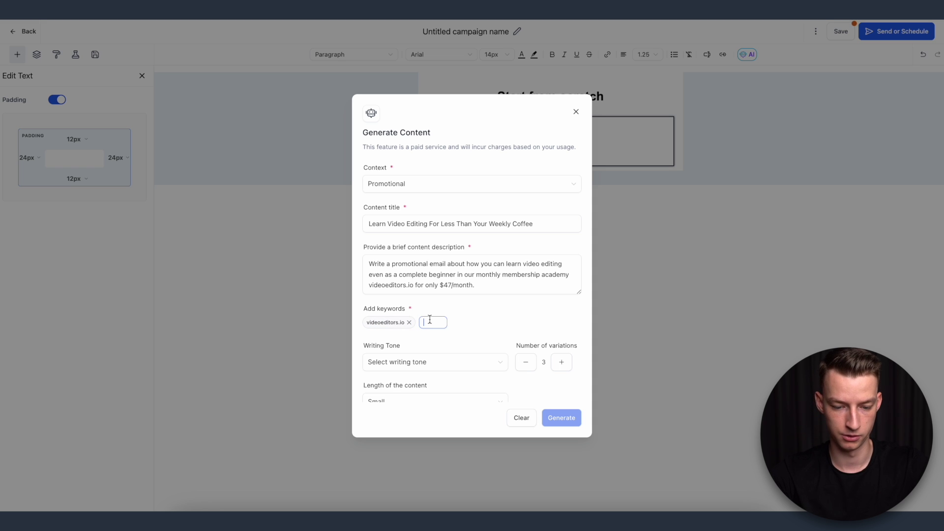
{"action": "type", "text": "$47/m"}
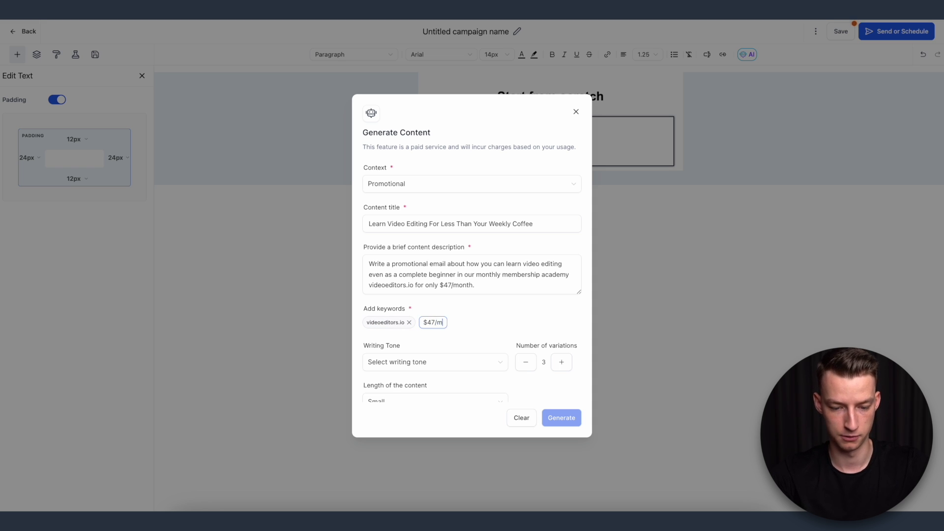
{"action": "type", "text": "onth"}
{"action": "key", "text": "Return"}
{"action": "left_click", "coordinate": [472, 322]}
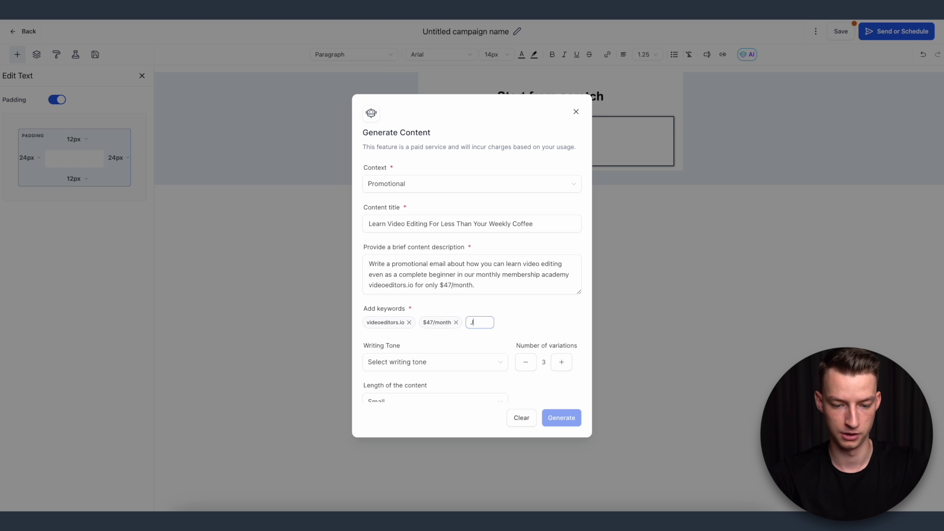
{"action": "type", "text": "join today"}
{"action": "key", "text": "Return"}
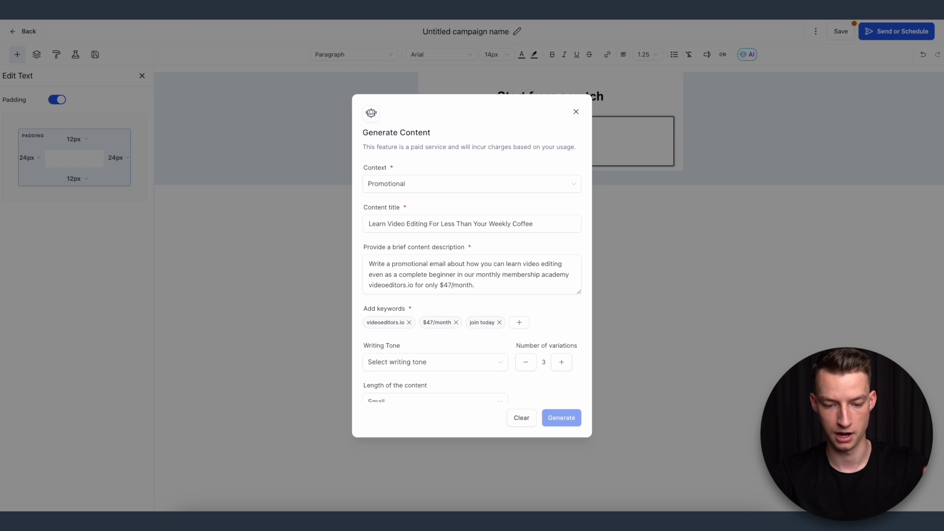
- Set Excited tone, 2 variations and Medium length, then generate the email
{"action": "scroll", "coordinate": [444, 366], "scroll_direction": "down", "scroll_amount": 1}
{"action": "left_click", "coordinate": [448, 346]}
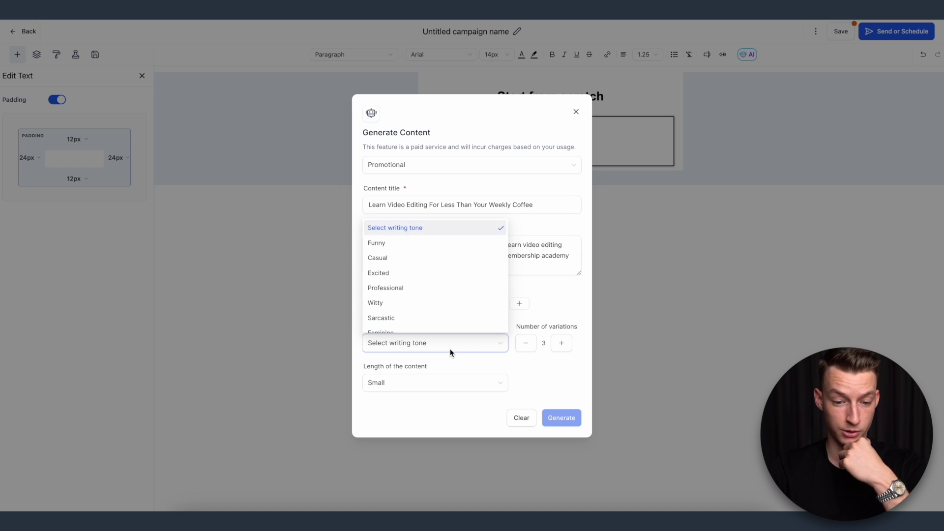
{"action": "scroll", "coordinate": [437, 298], "scroll_direction": "down", "scroll_amount": 2}
{"action": "scroll", "coordinate": [438, 298], "scroll_direction": "up", "scroll_amount": 4}
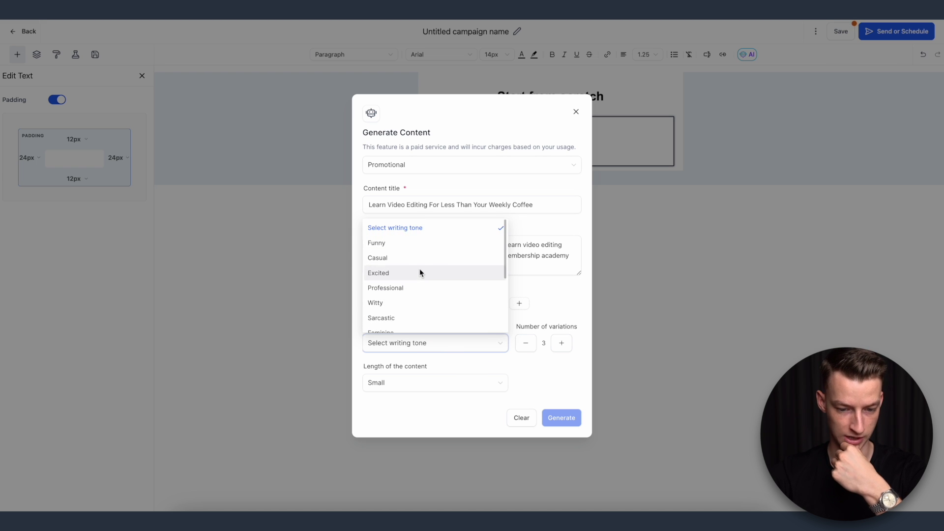
{"action": "left_click", "coordinate": [420, 269]}
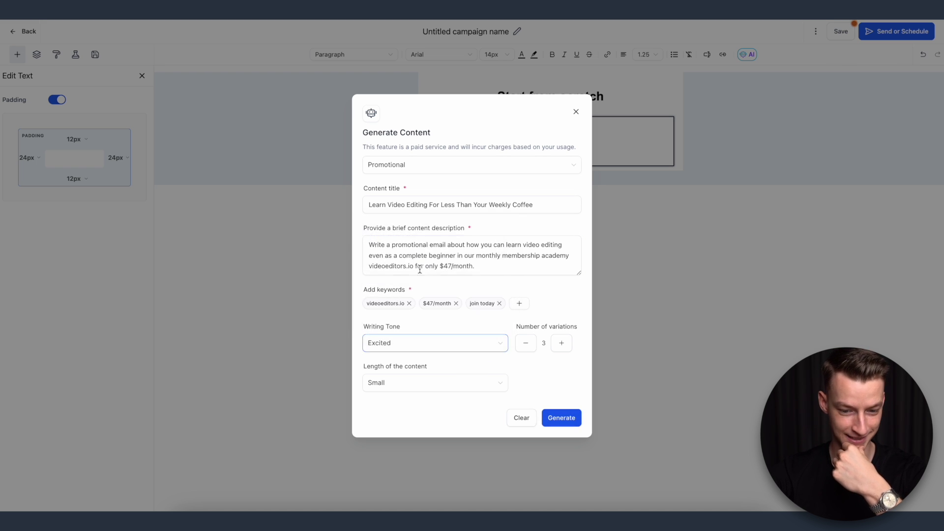
{"action": "left_click", "coordinate": [521, 344]}
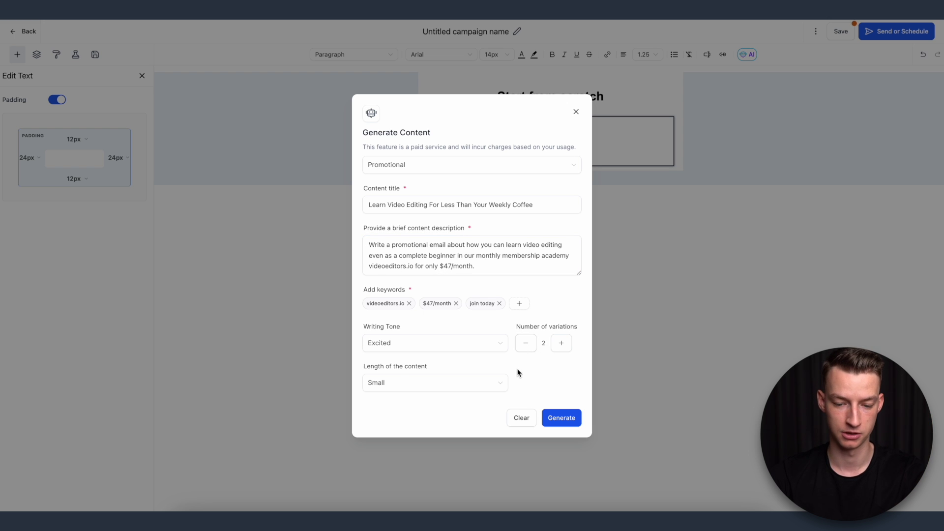
{"action": "left_click", "coordinate": [488, 386]}
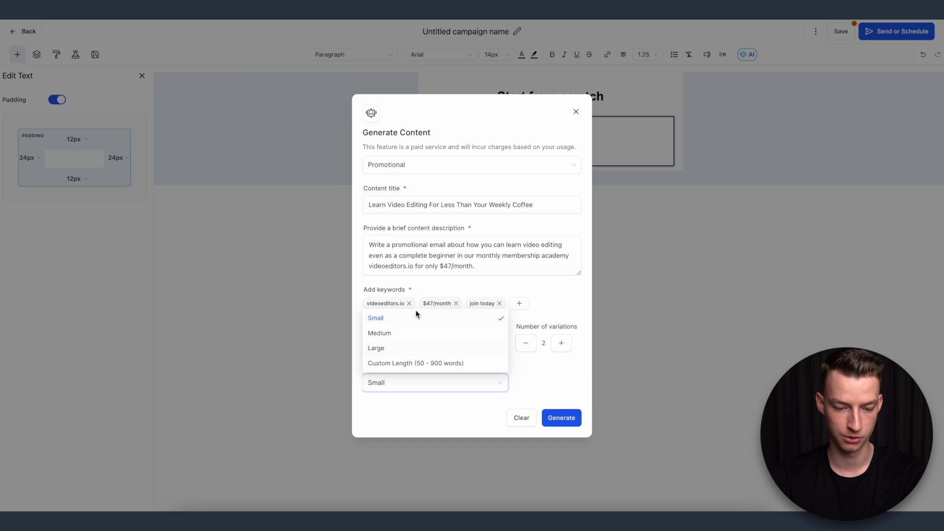
{"action": "left_click", "coordinate": [412, 336]}
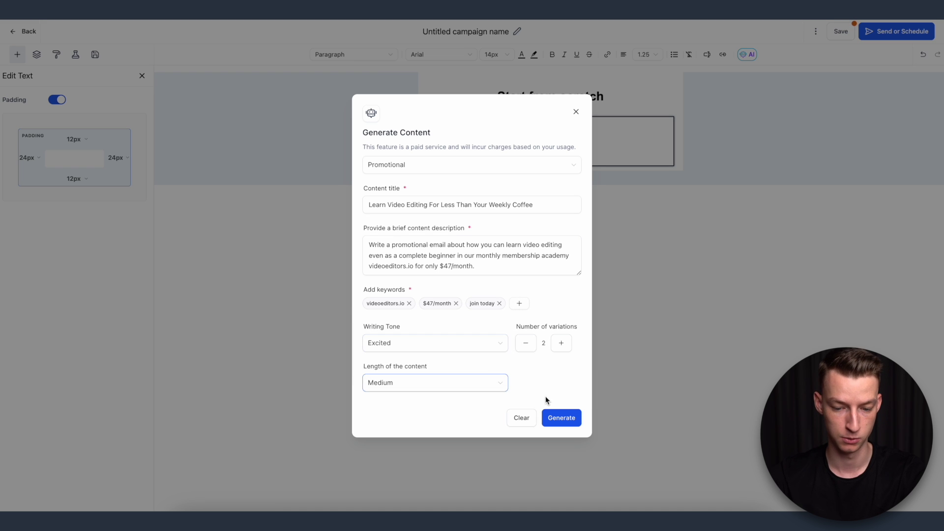
{"action": "left_click", "coordinate": [566, 417]}
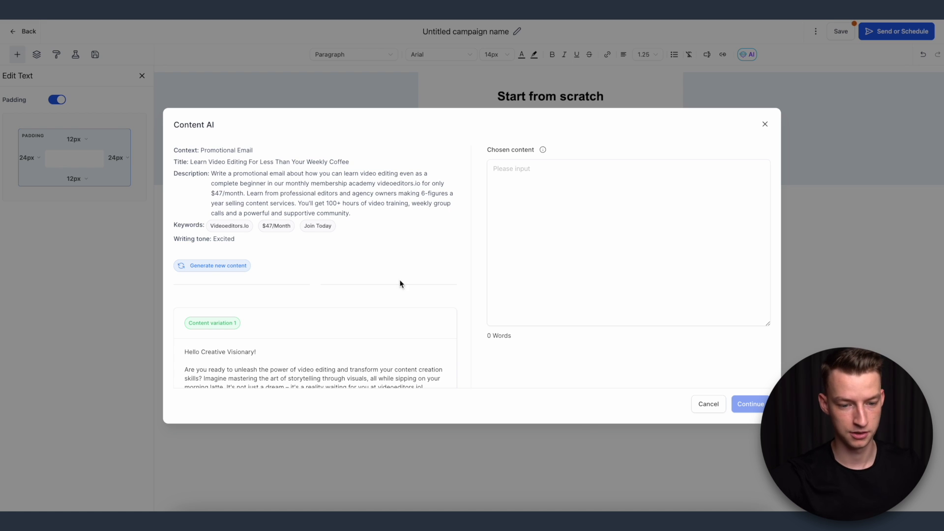
- Read through the first generated email variation in the Content AI window
{"action": "scroll", "coordinate": [311, 225], "scroll_direction": "down", "scroll_amount": 15}
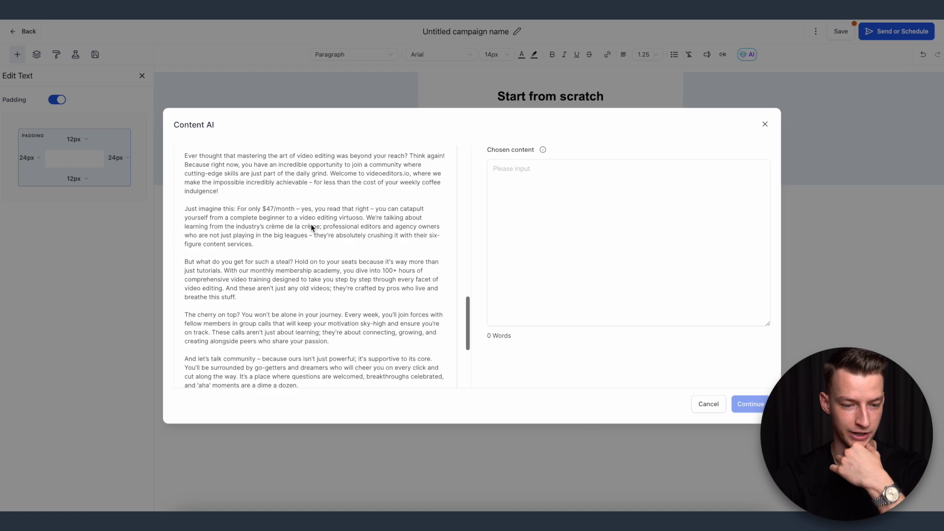
{"action": "scroll", "coordinate": [311, 225], "scroll_direction": "up", "scroll_amount": 15}
{"action": "scroll", "coordinate": [311, 223], "scroll_direction": "down", "scroll_amount": 1}
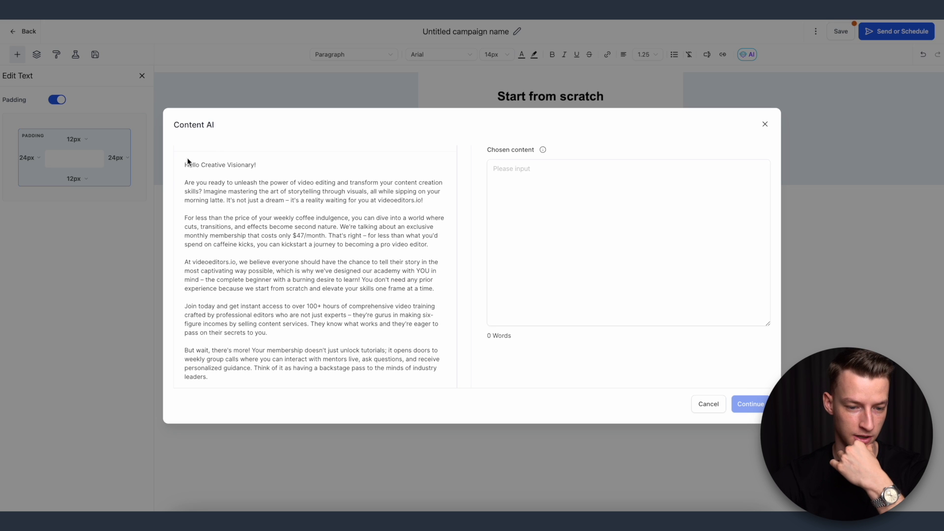
{"action": "left_click_drag", "start_coordinate": [187, 165], "coordinate": [125, 169]}
{"action": "left_click", "coordinate": [267, 164]}
{"action": "scroll", "coordinate": [267, 166], "scroll_direction": "down", "scroll_amount": 5}
{"action": "scroll", "coordinate": [267, 165], "scroll_direction": "down", "scroll_amount": 5}
{"action": "scroll", "coordinate": [267, 163], "scroll_direction": "up", "scroll_amount": 1}
{"action": "left_click", "coordinate": [253, 197]}
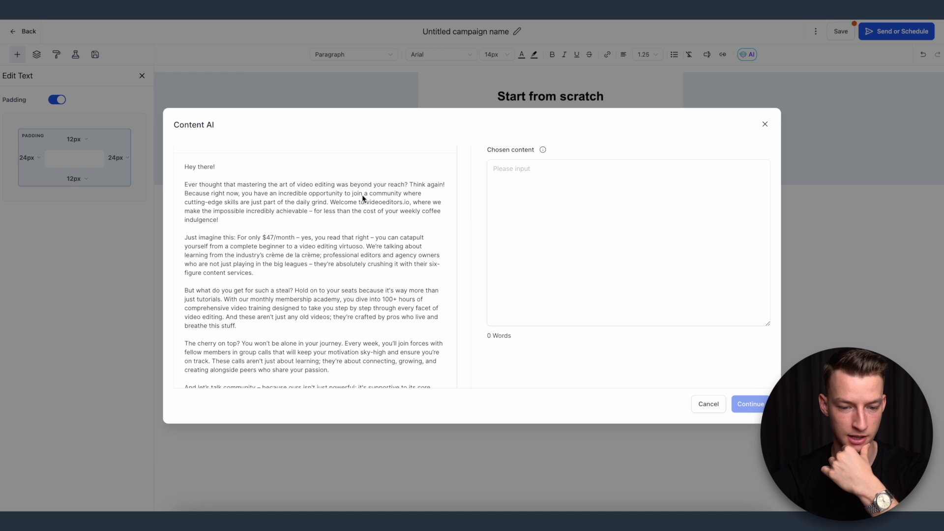
{"action": "left_click_drag", "start_coordinate": [411, 183], "coordinate": [485, 185]}
{"action": "left_click", "coordinate": [340, 198]}
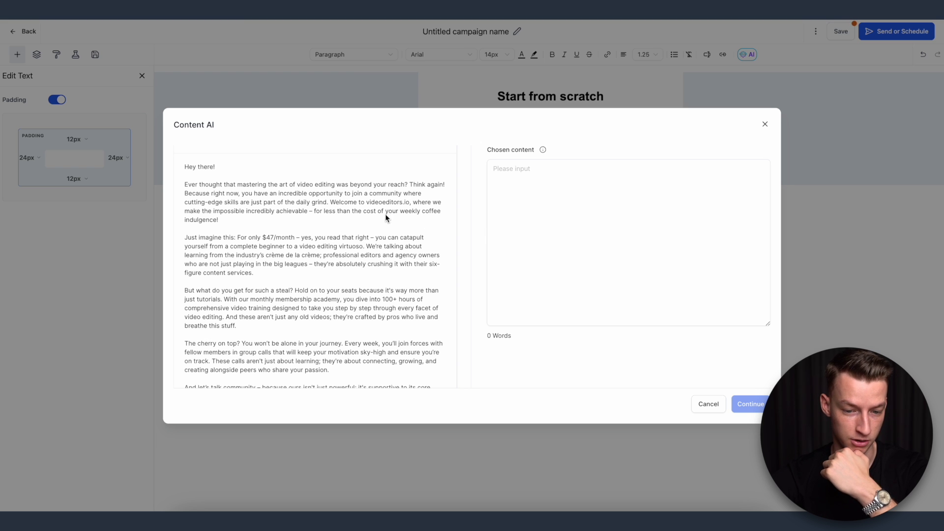
{"action": "left_click_drag", "start_coordinate": [232, 239], "coordinate": [253, 239]}
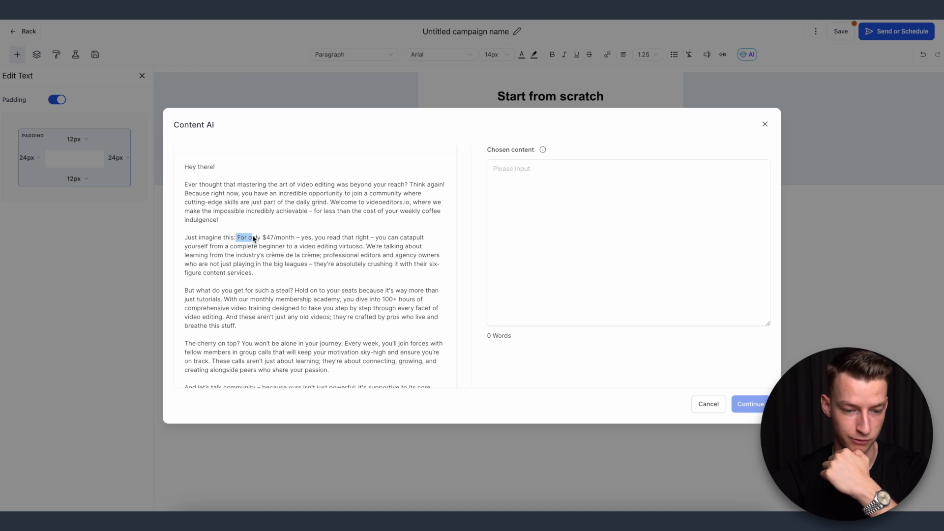
{"action": "left_click", "coordinate": [303, 238]}
- Take the 368-word 'Hey there!' second variation as chosen content and continue
{"action": "scroll", "coordinate": [286, 241], "scroll_direction": "down", "scroll_amount": 1}
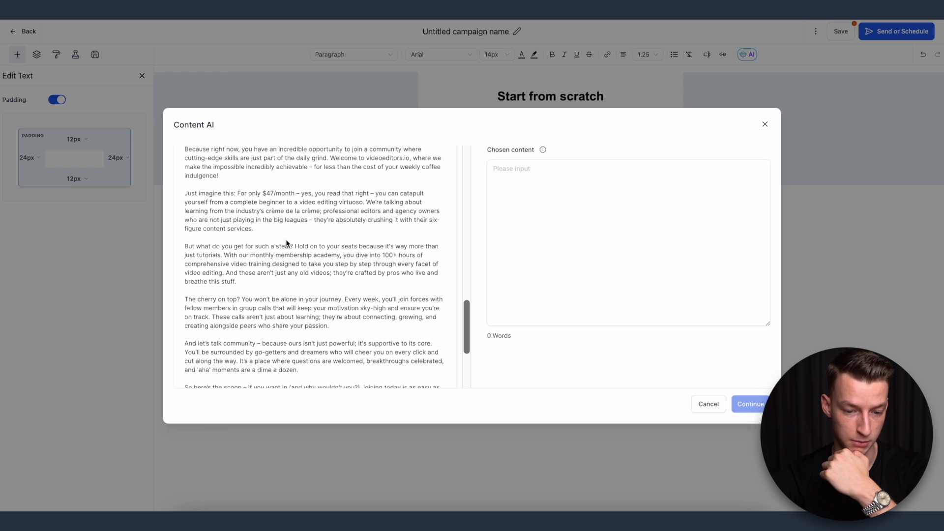
{"action": "scroll", "coordinate": [372, 211], "scroll_direction": "down", "scroll_amount": 3}
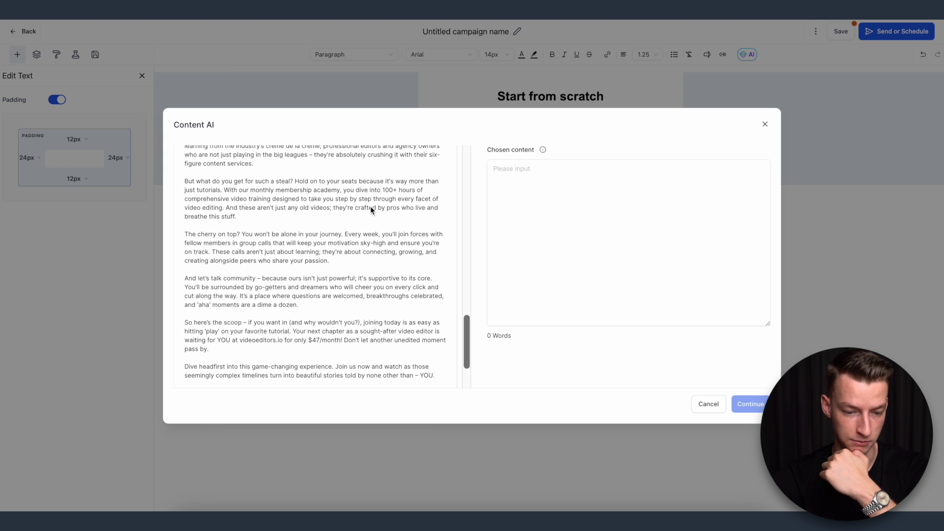
{"action": "scroll", "coordinate": [292, 348], "scroll_direction": "down", "scroll_amount": 1}
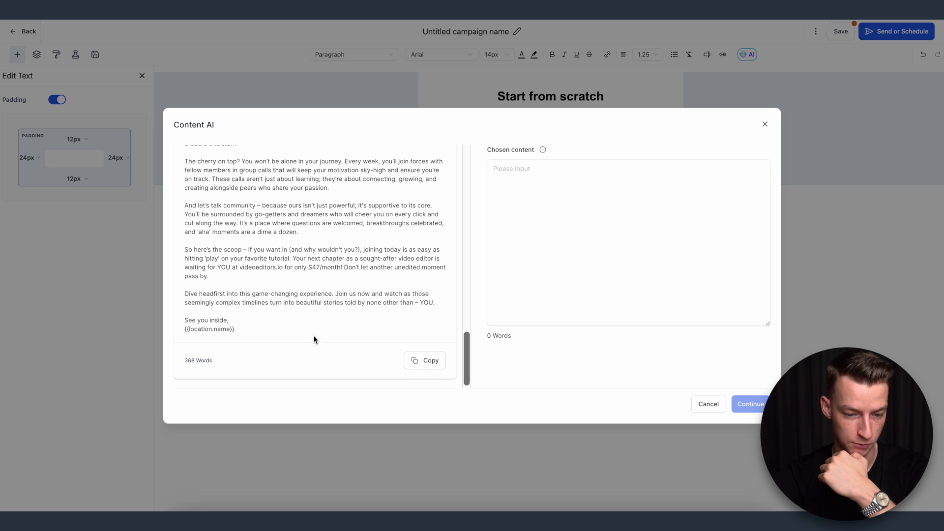
{"action": "left_click_drag", "start_coordinate": [320, 332], "coordinate": [122, 325]}
{"action": "left_click", "coordinate": [261, 322]}
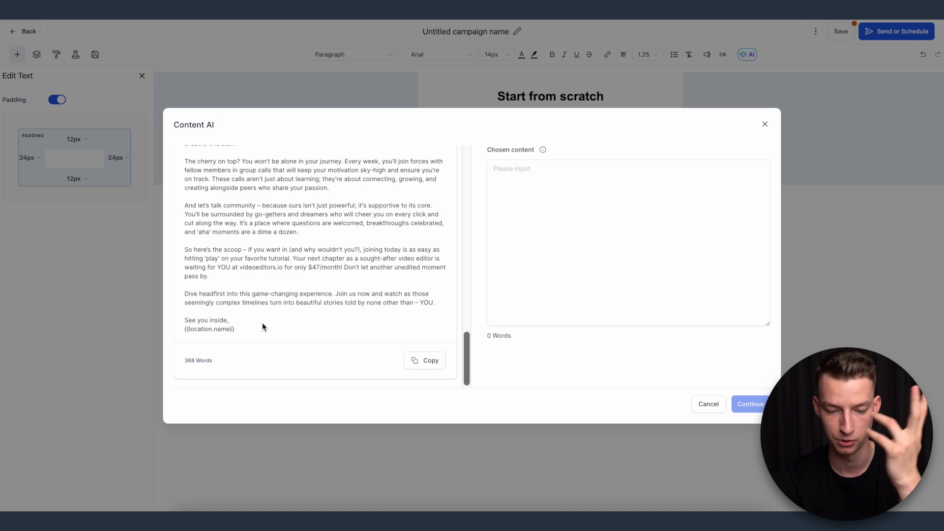
{"action": "left_click", "coordinate": [428, 360]}
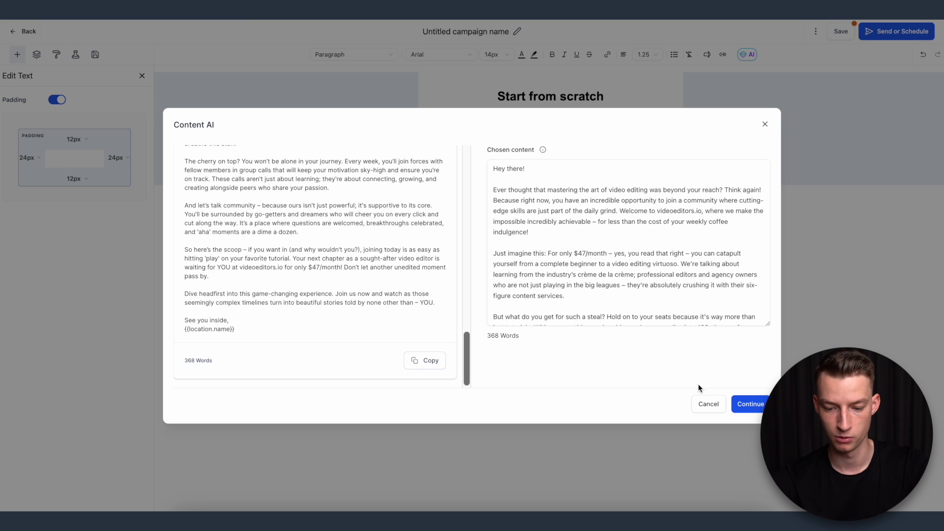
{"action": "left_click", "coordinate": [751, 405]}
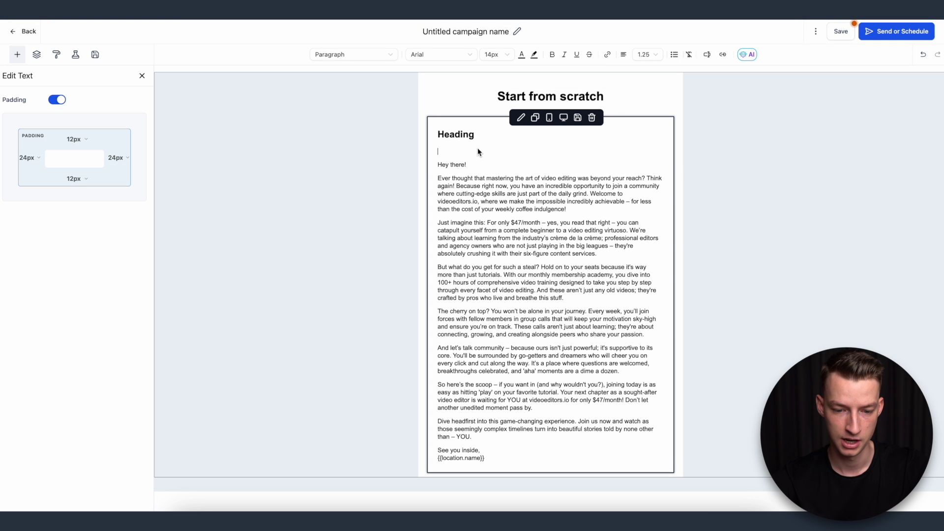
- Delete the placeholder Heading and the empty first line so the body starts at 'Hey there!'
{"action": "left_click_drag", "start_coordinate": [477, 148], "coordinate": [477, 121]}
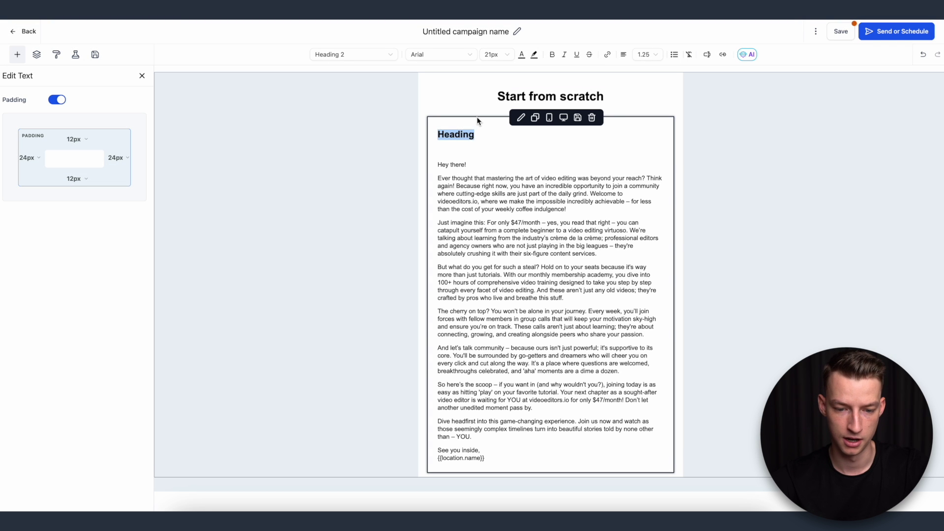
{"action": "key", "text": "BackSpace"}
{"action": "left_click", "coordinate": [441, 152]}
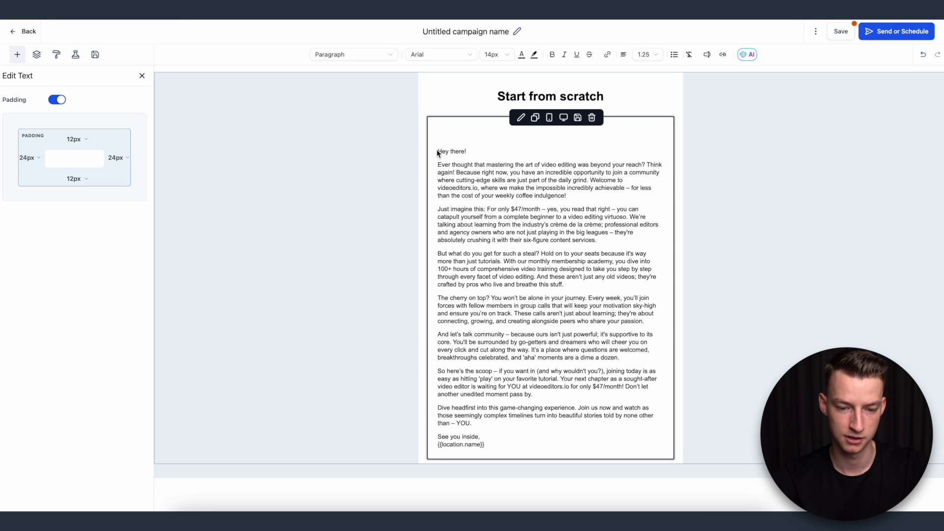
{"action": "key", "text": "Up"}
{"action": "key", "text": "BackSpace"}
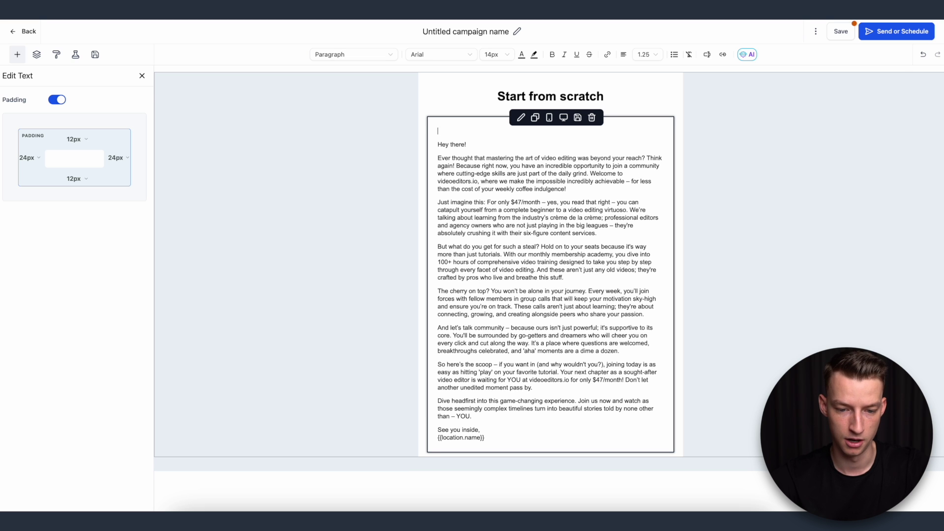
{"action": "key", "text": "BackSpace"}
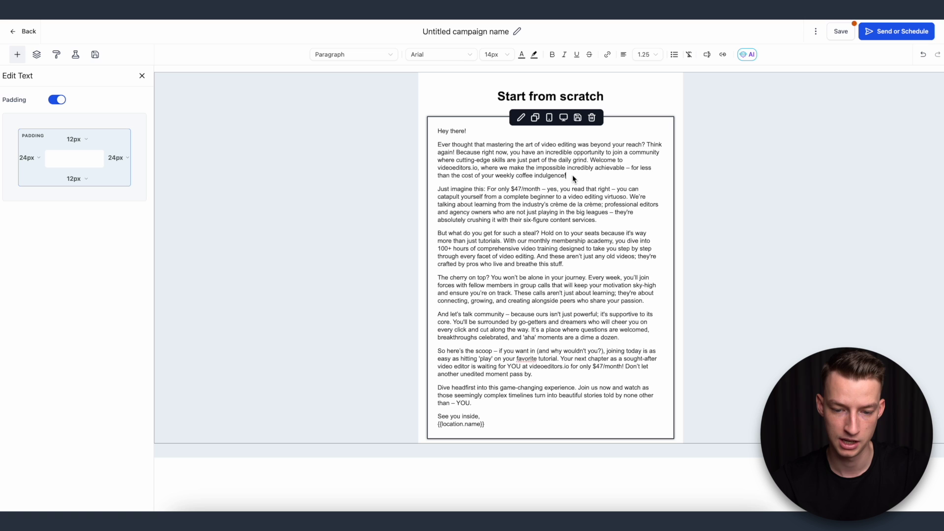
{"action": "left_click_drag", "start_coordinate": [572, 175], "coordinate": [482, 172]}
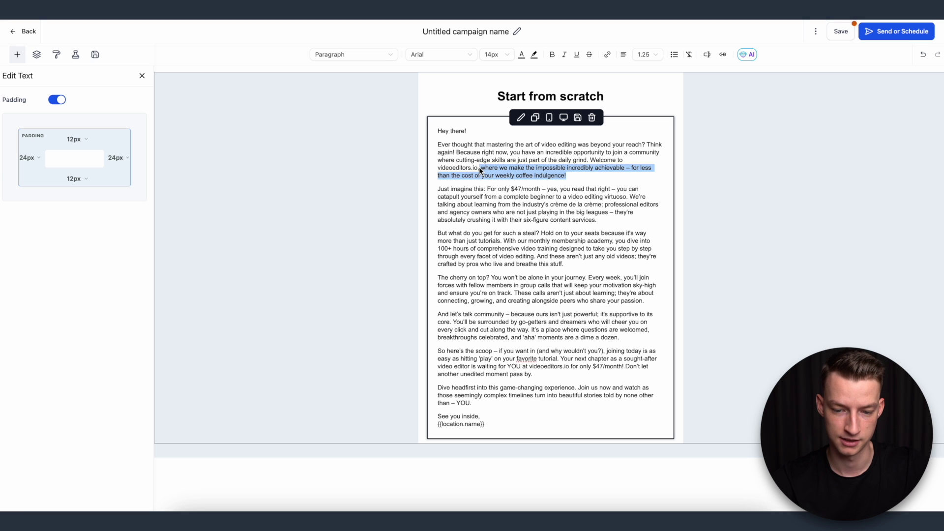
- Use AI Simplify writing to replace the coffee clause with 'Achieve the unimaginable for less than your weekly coffee spend!'
{"action": "left_click", "coordinate": [750, 54]}
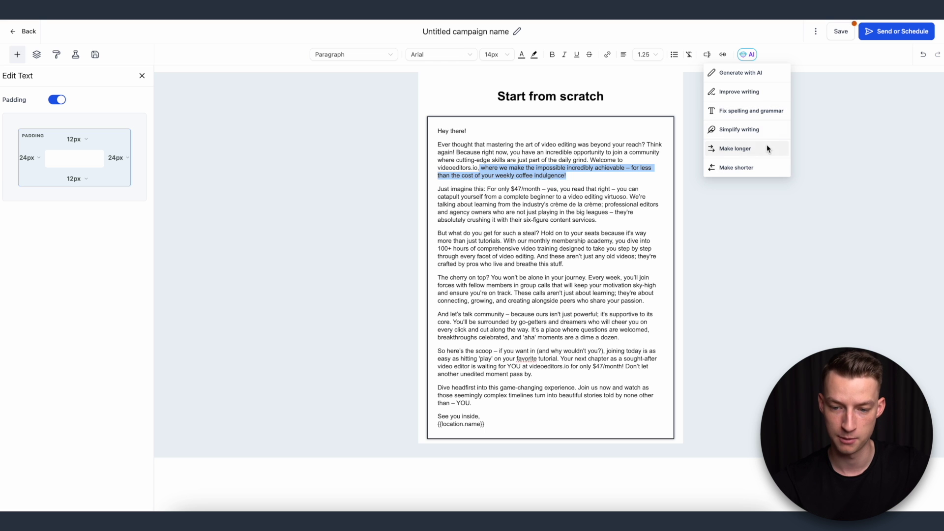
{"action": "left_click", "coordinate": [769, 128]}
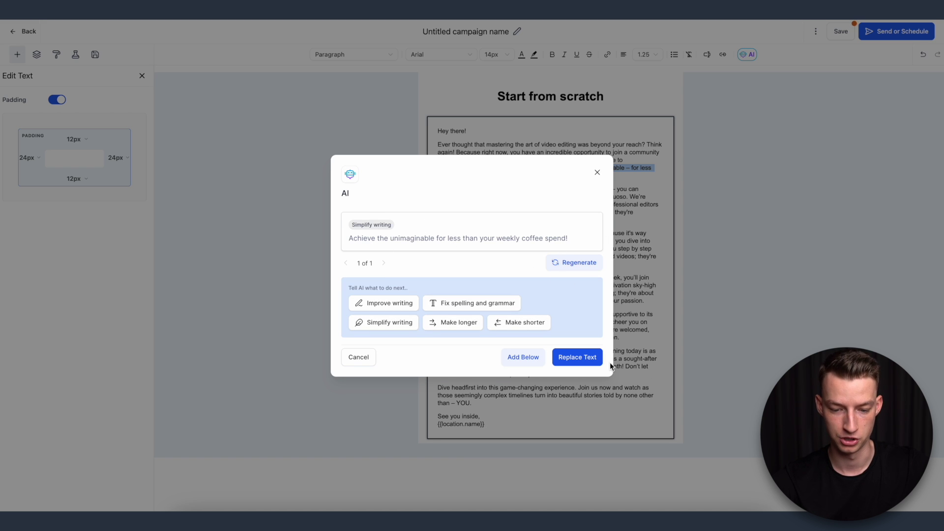
{"action": "left_click", "coordinate": [595, 359]}
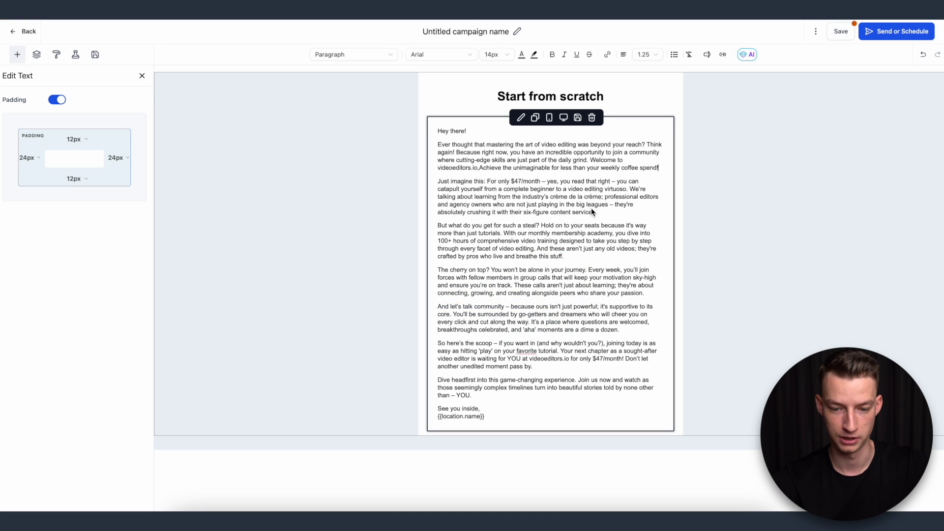